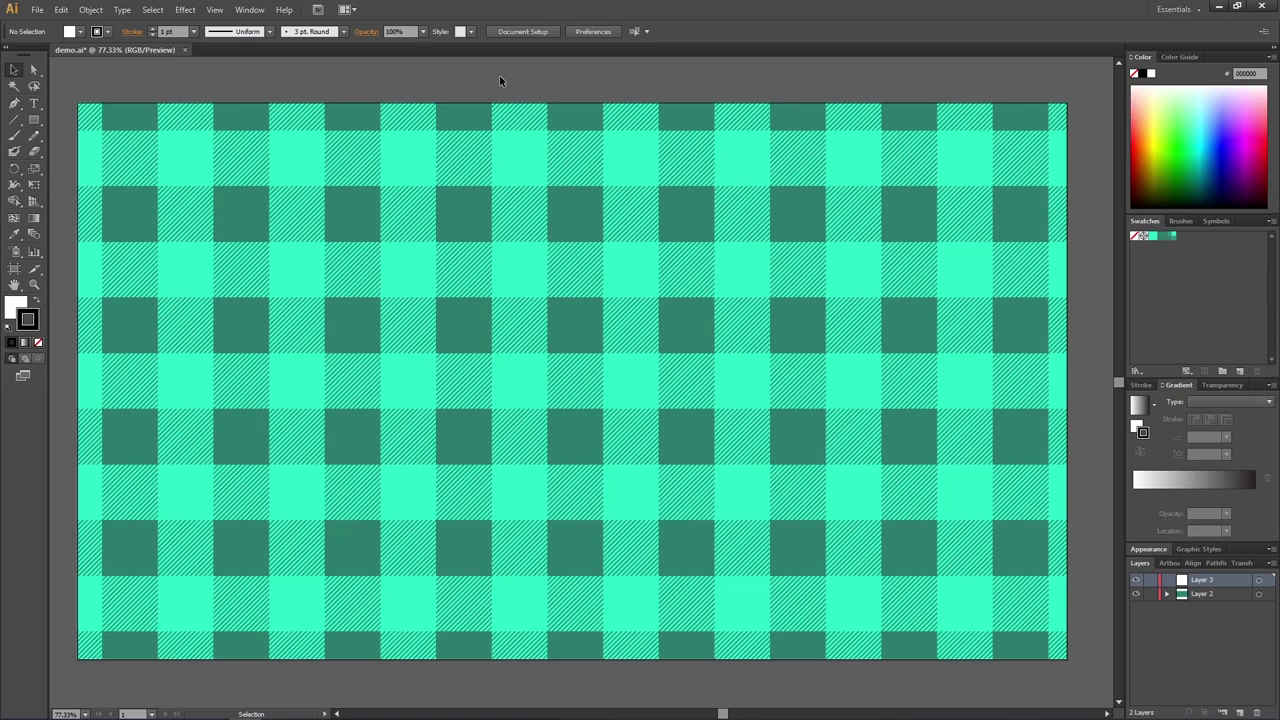
- Hide the Layer 2 plaid artwork, leaving a blank gridded artboard
left_click(1135, 594)
left_click(216, 10)
- Show the grid and turn on Snap to Grid from the View menu
left_click(293, 441)
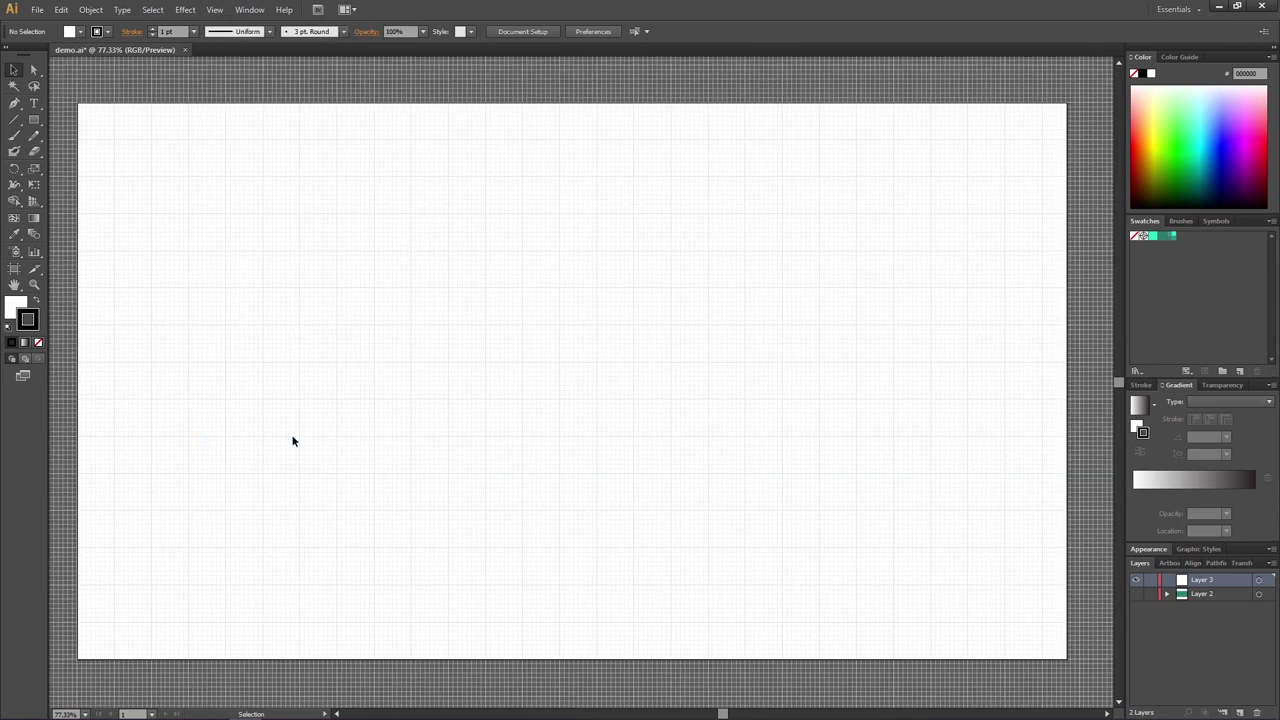
left_click(221, 12)
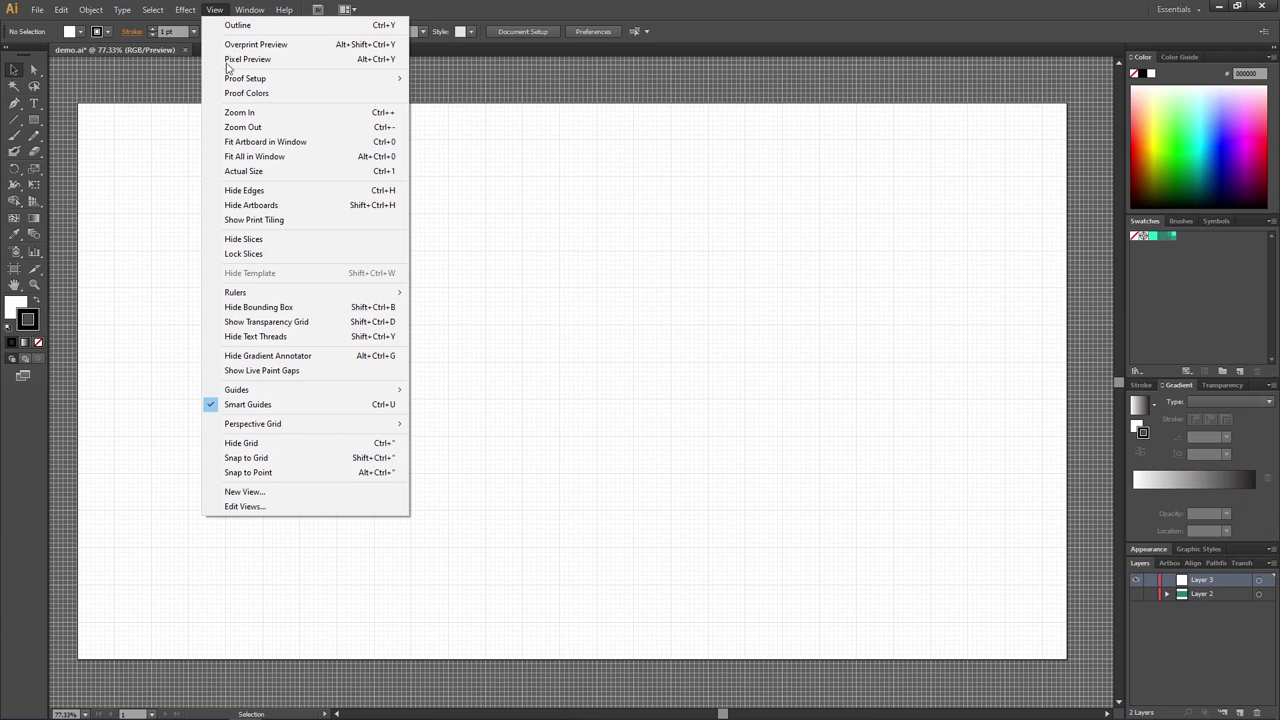
left_click(266, 462)
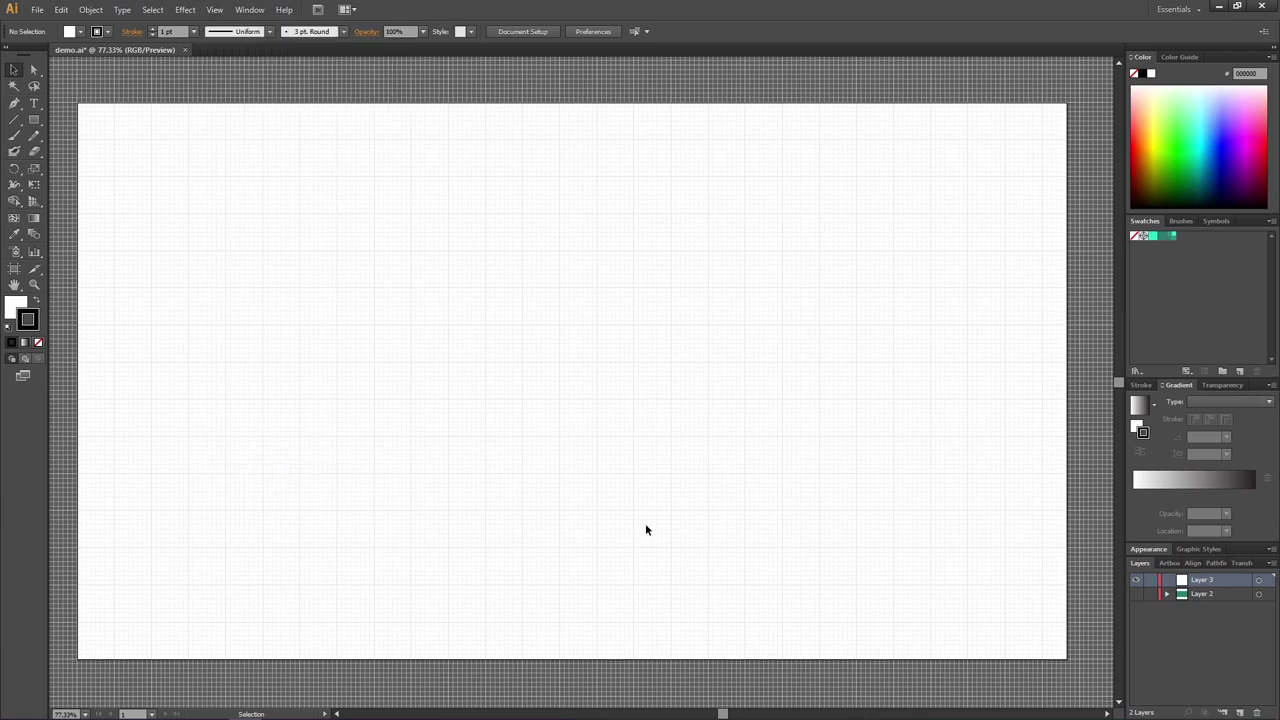
- Enable Align New Objects to Pixel Grid from the Transform panel menu
left_click(1246, 567)
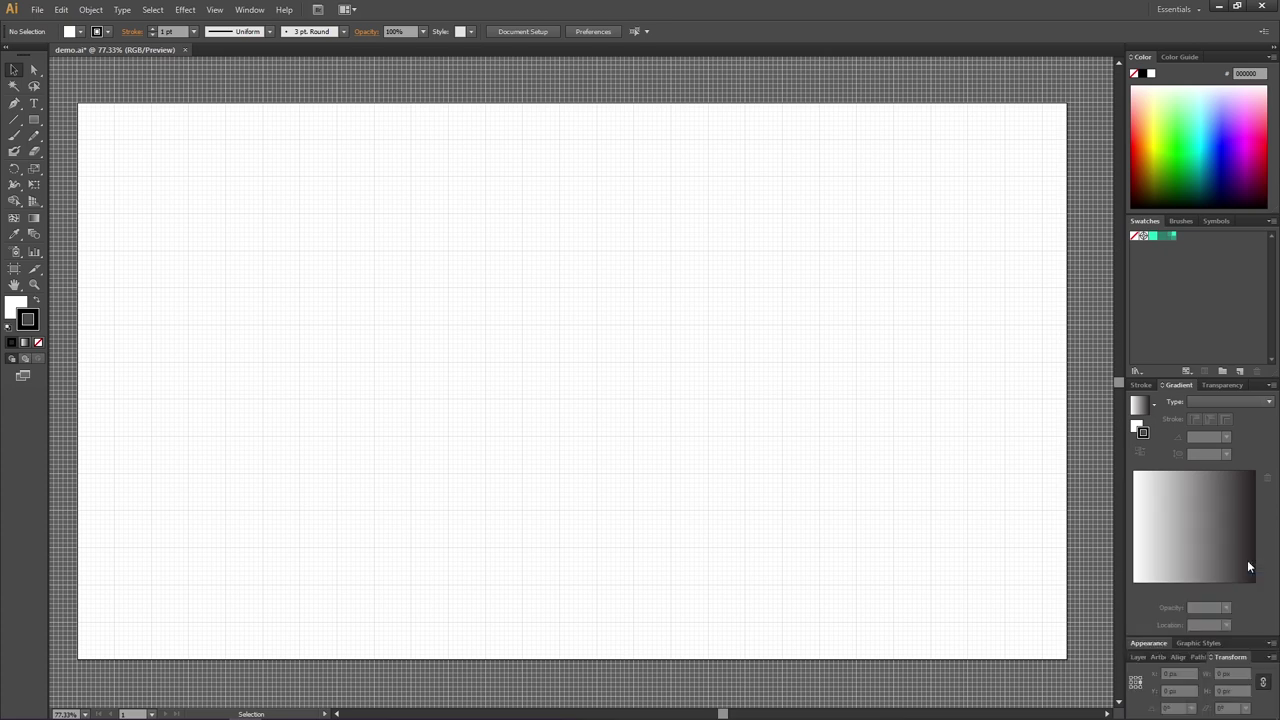
left_click(1272, 658)
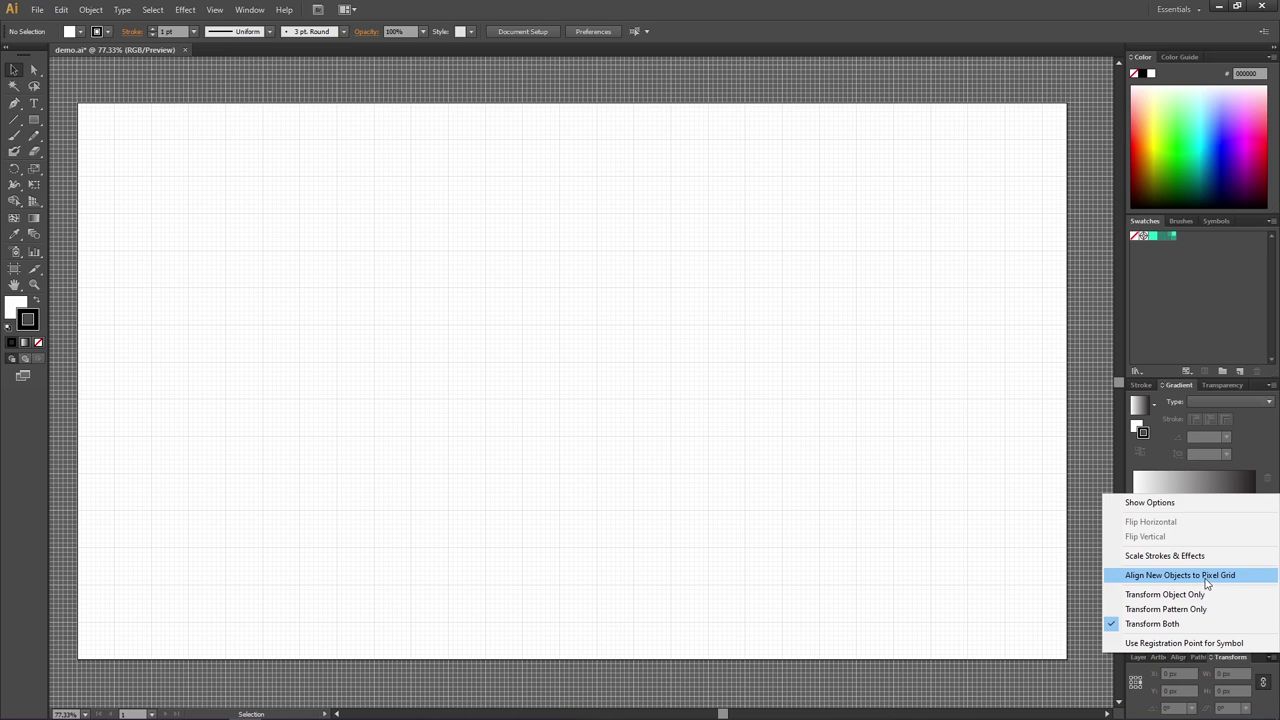
left_click(1205, 580)
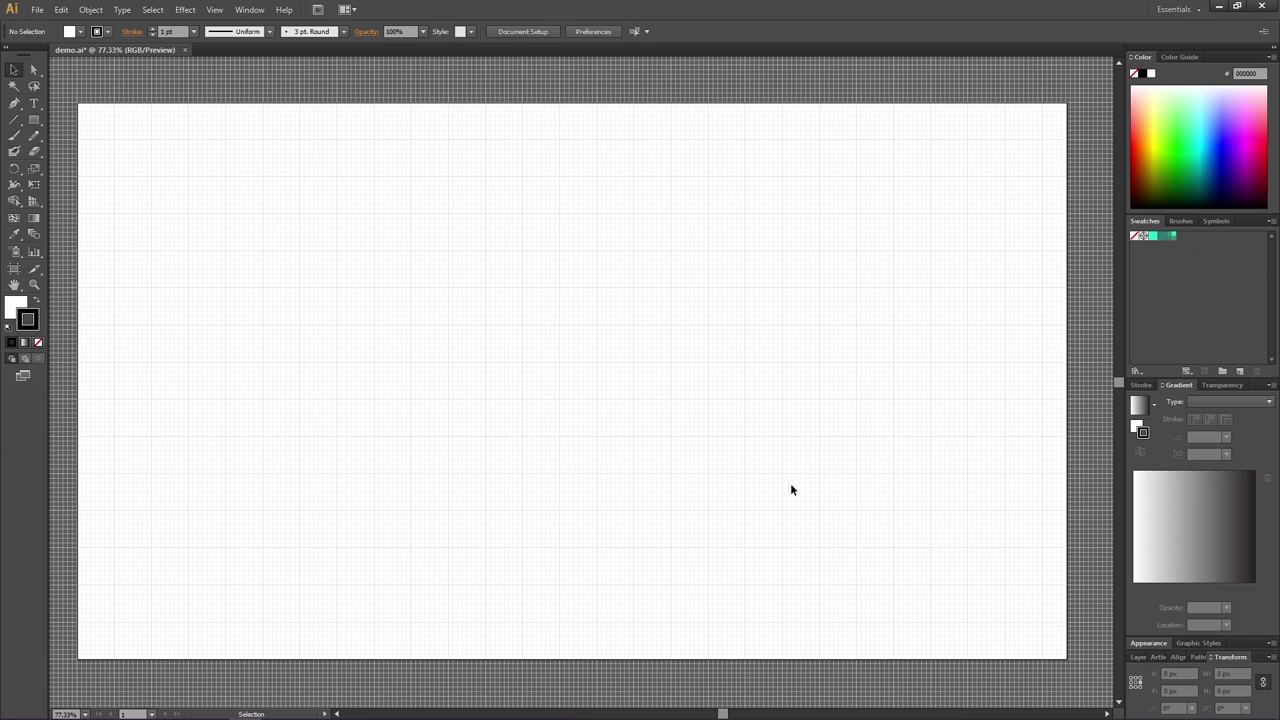
- Zoom into the artboard and draw a 216 × 216 px square with no fill
left_click(34, 284)
left_click_drag(396, 254, 836, 530)
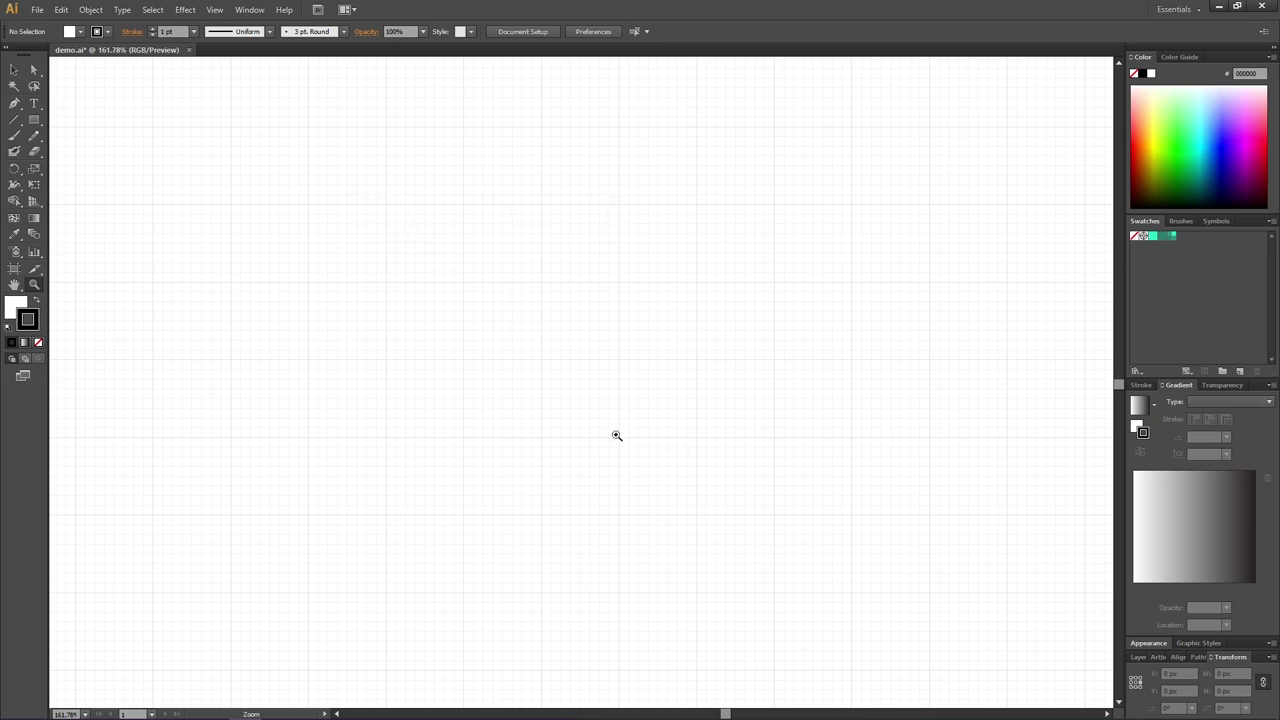
left_click(36, 122)
mouse_move(386, 203)
left_mouse_down()
mouse_move(629, 443)
mouse_move(618, 434)
left_mouse_up()
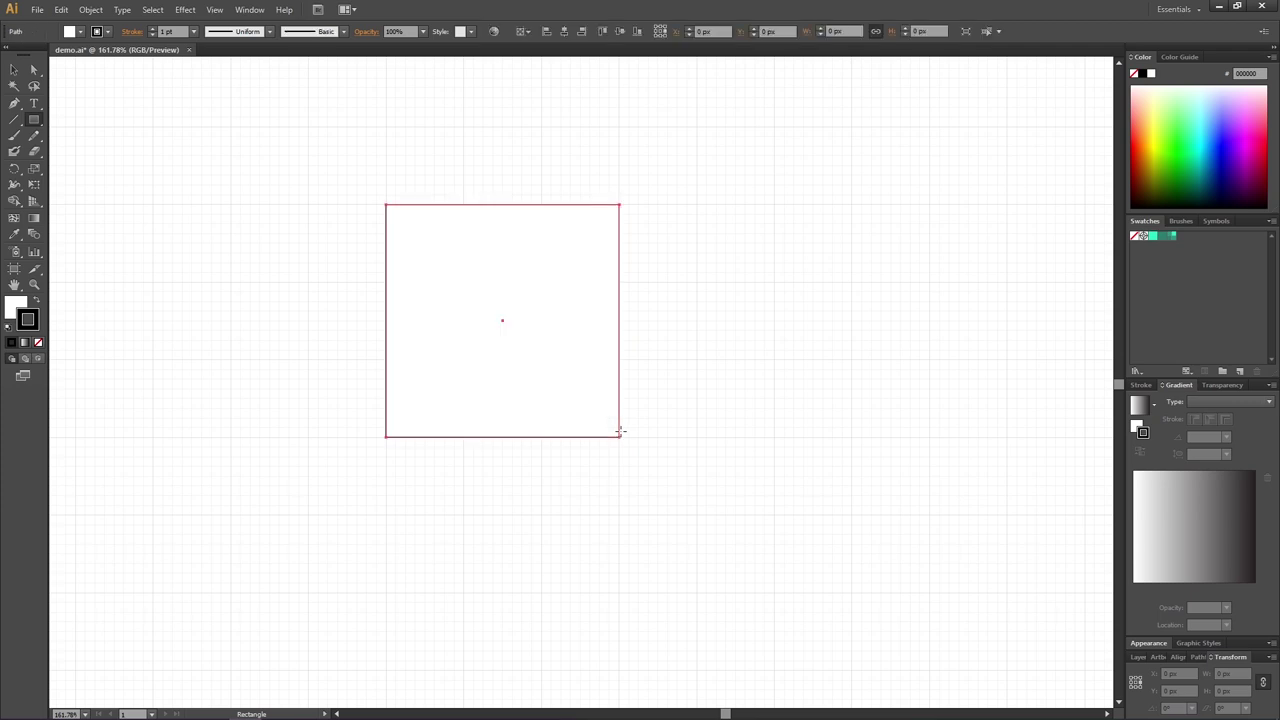
left_click(10, 306)
left_click(38, 342)
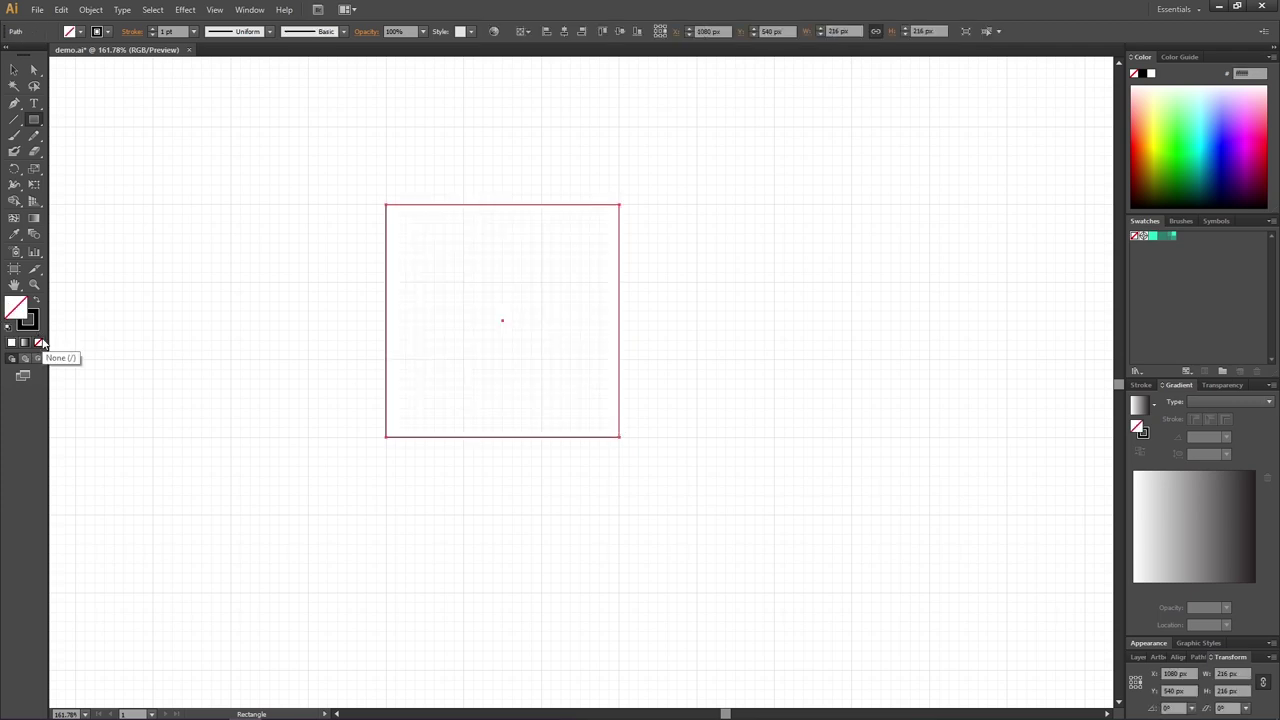
- Draw a diagonal through the square's corners and repeat evenly spaced parallel copies leftward
left_click(14, 119)
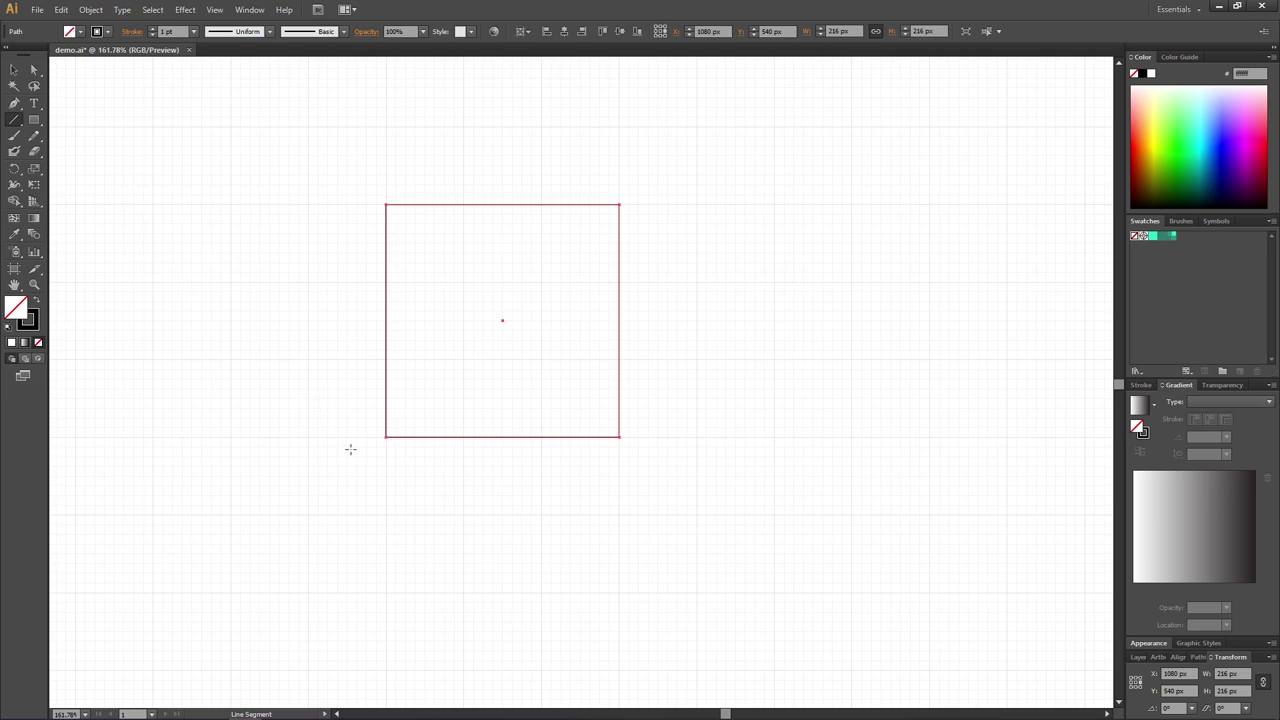
left_click_drag(366, 455, 638, 184)
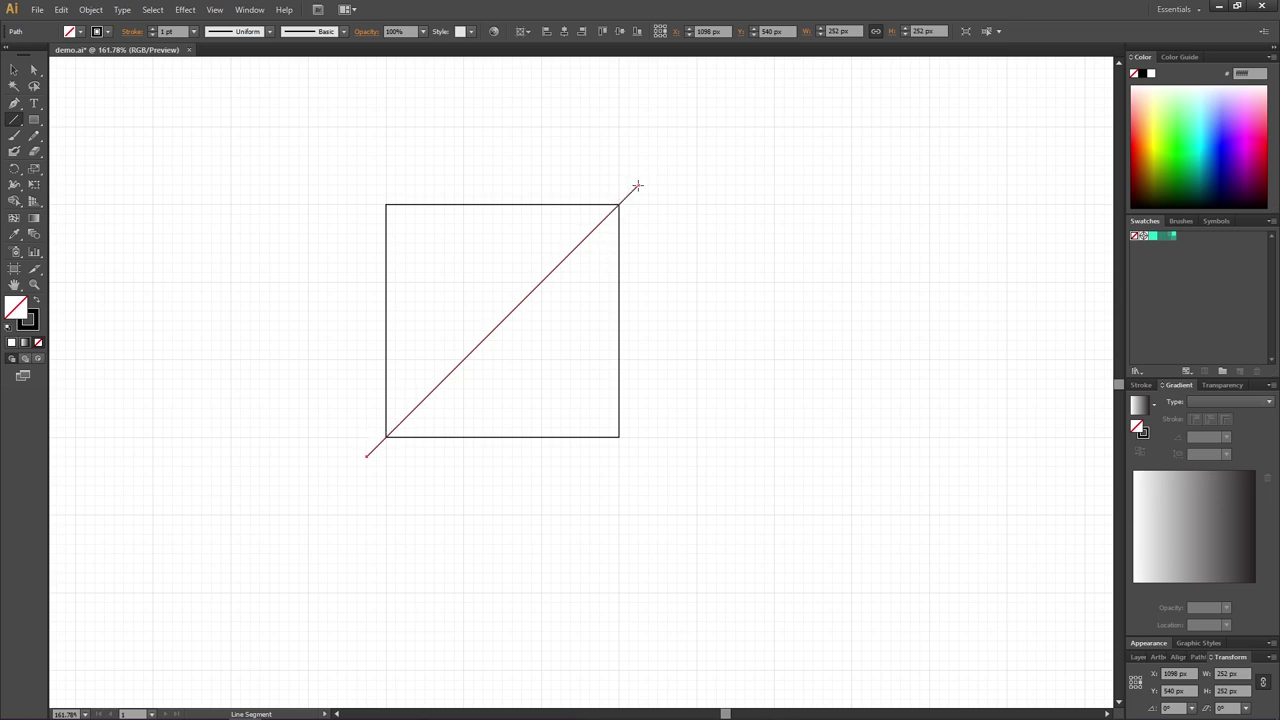
left_click(14, 70)
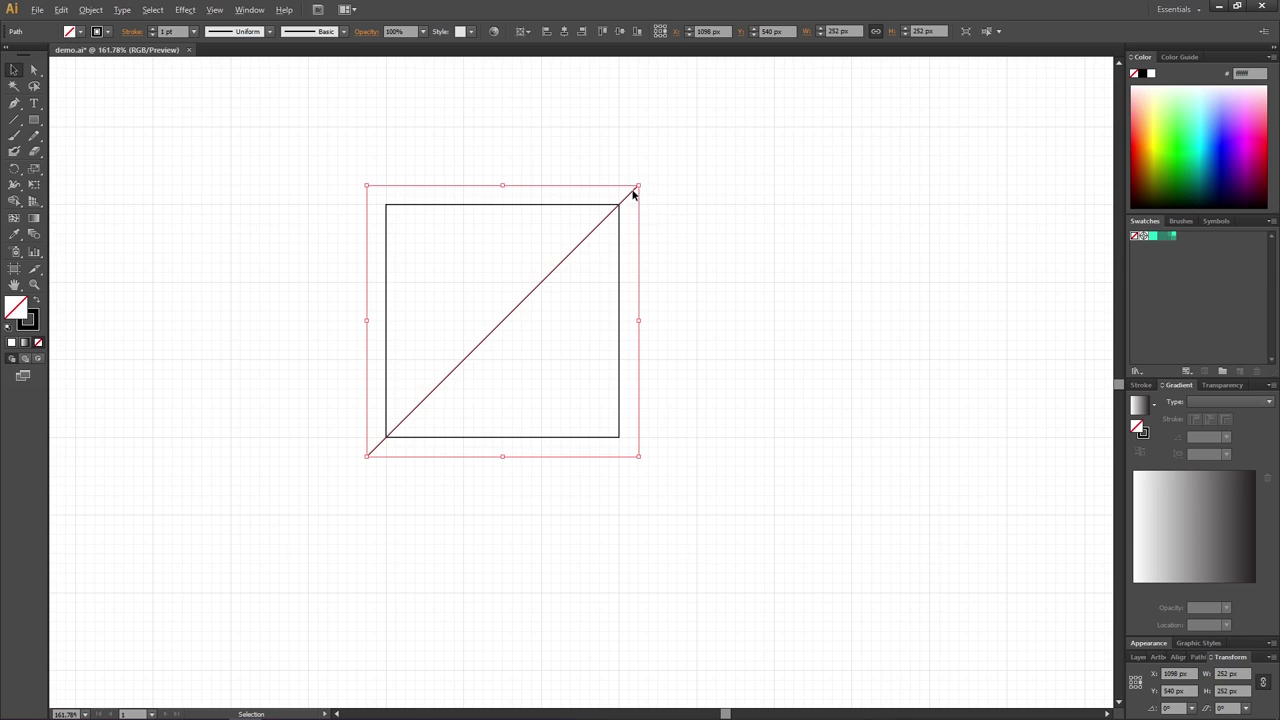
mouse_move(623, 191)
left_mouse_down()
mouse_move(611, 197)
mouse_move(621, 207)
left_mouse_up()
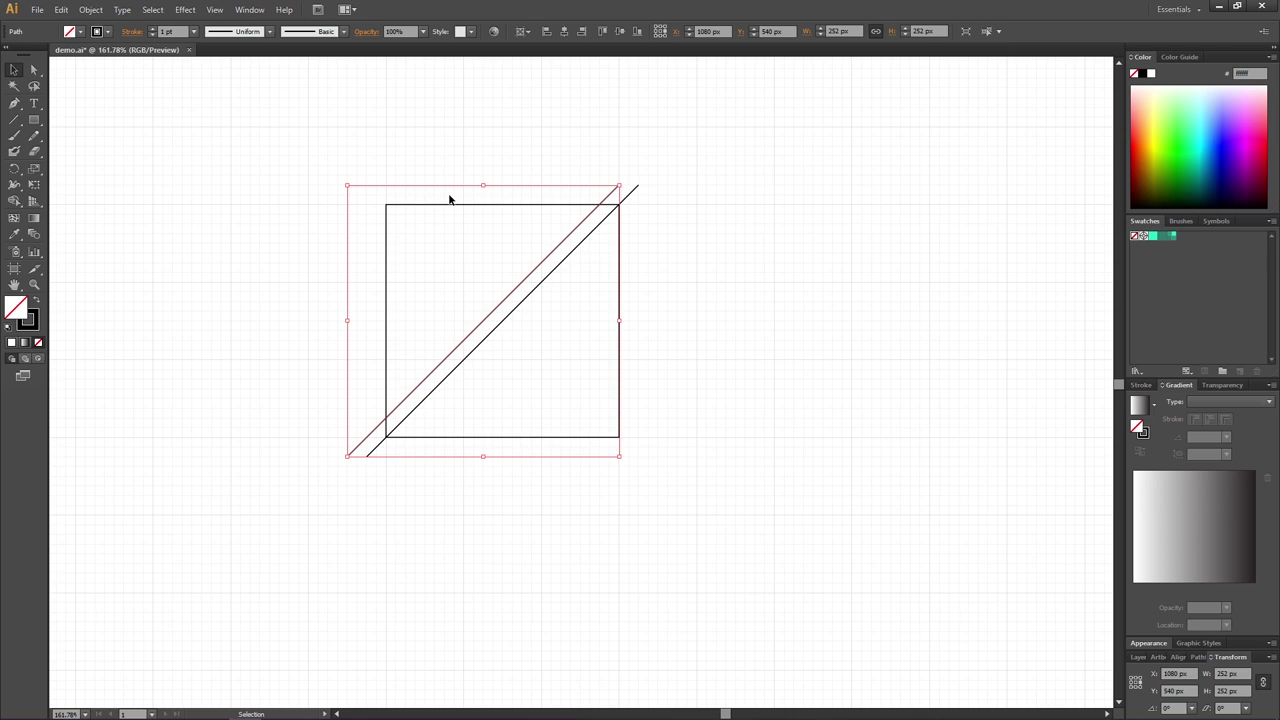
key("a")
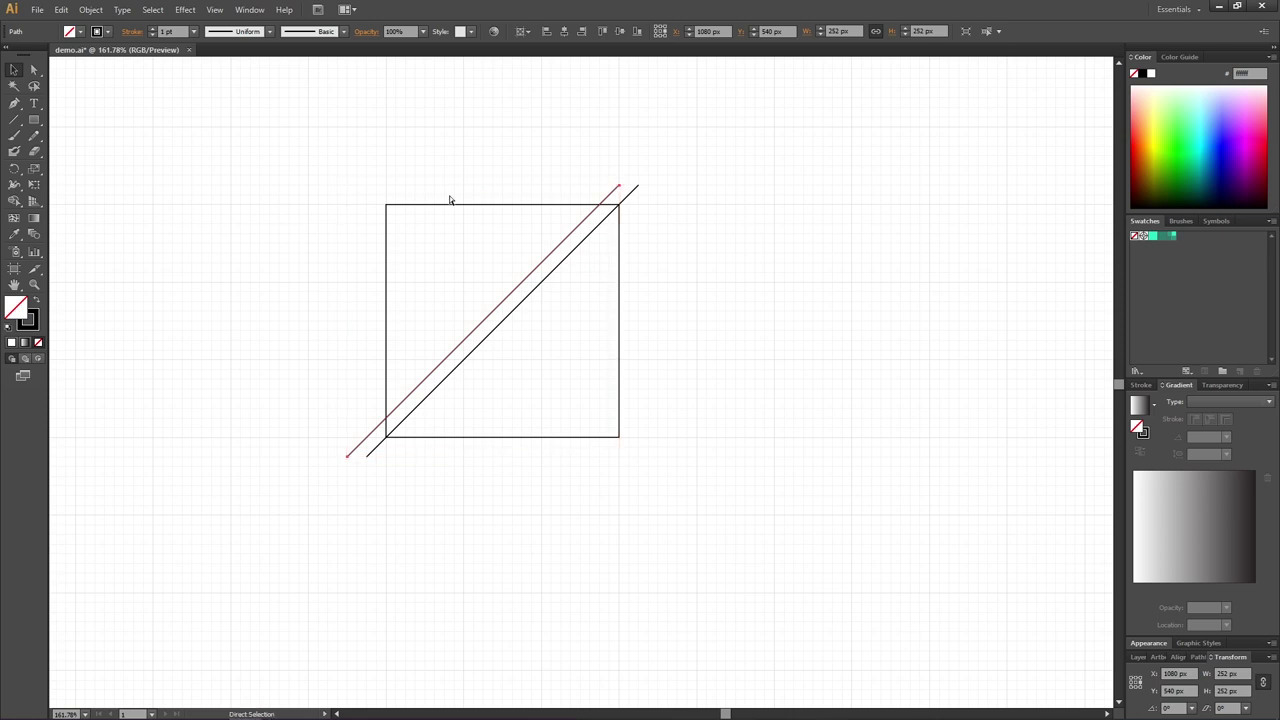
key("ctrl+d")
key("ctrl+d")
key("ctrl+d")
key("ctrl+d")
key("ctrl+d")
key("ctrl+d")
key("ctrl+d")
key("ctrl+d")
key("ctrl+d")
key("ctrl+d")
key("ctrl+d")
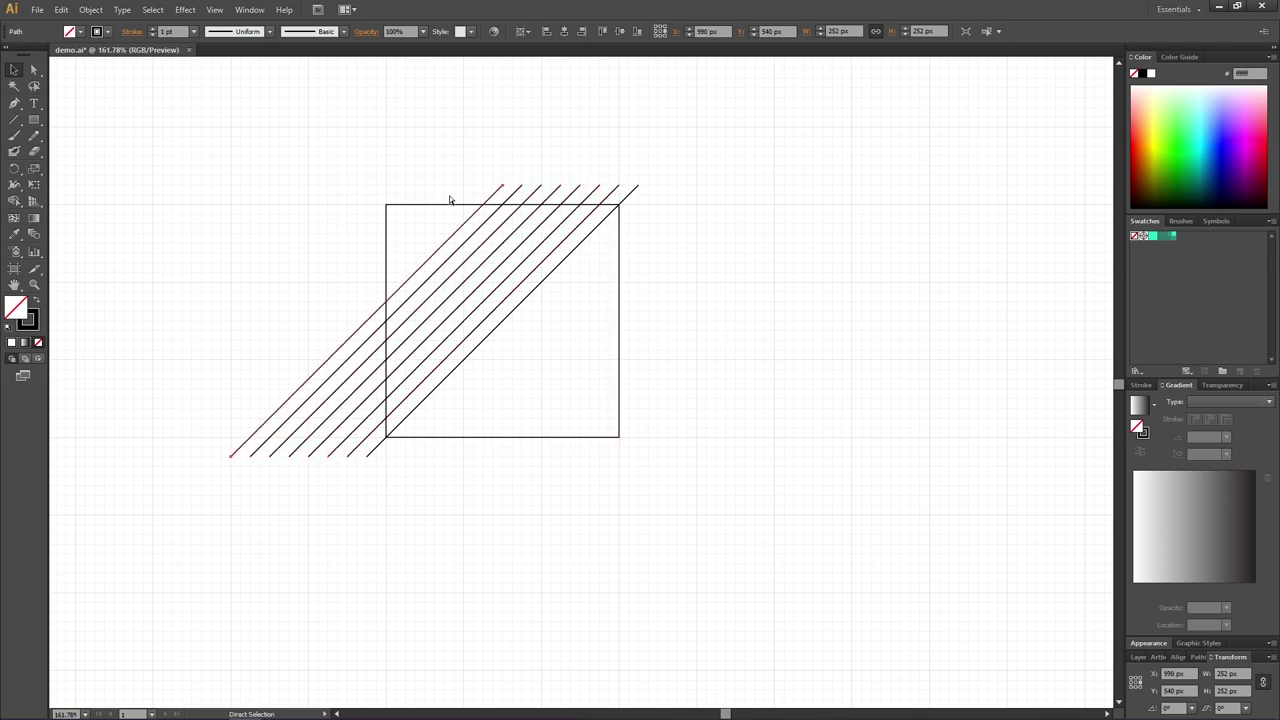
key("v")
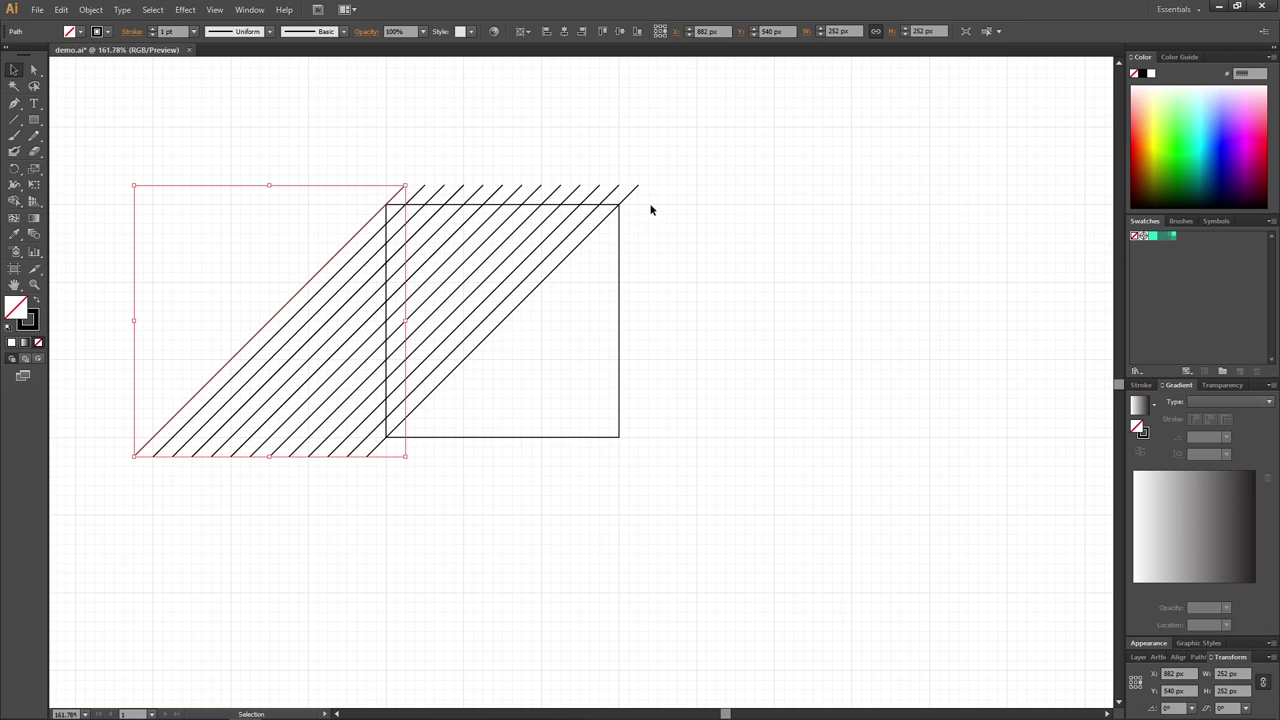
- Copy the rightmost diagonal line rightward and repeat to hatch past the square's right side
left_click_drag(629, 177, 651, 208)
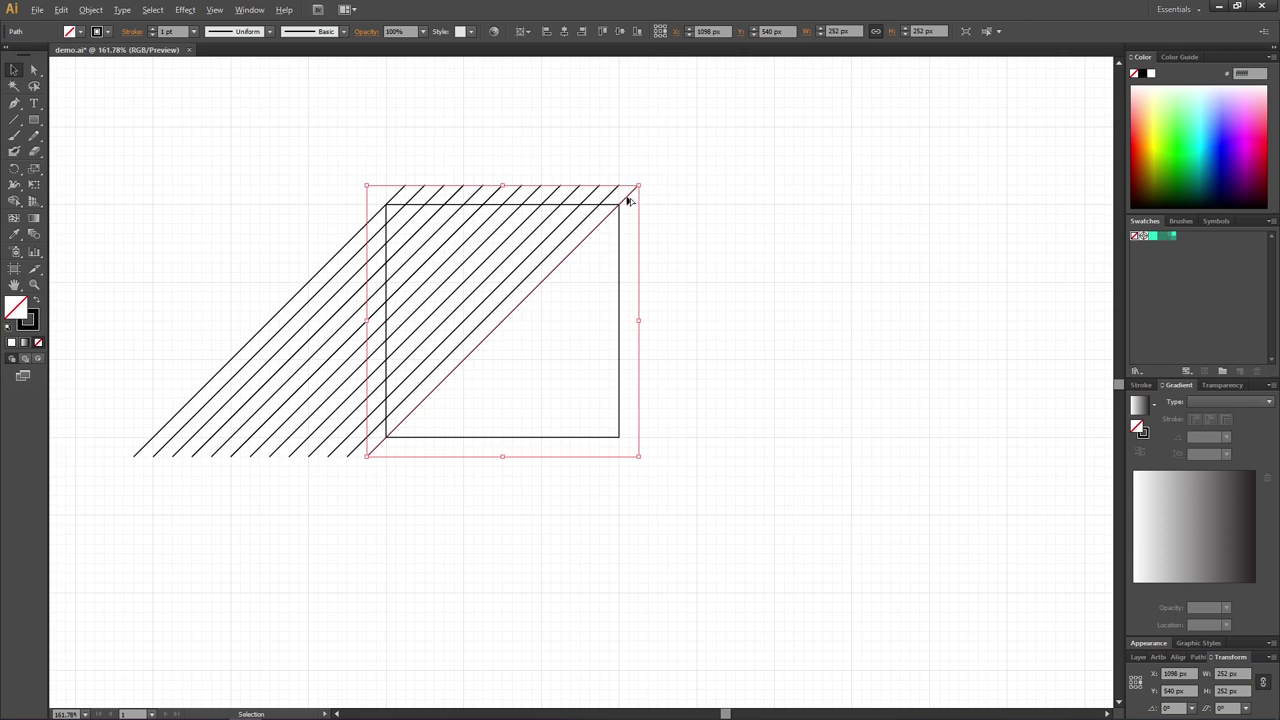
left_click_drag(628, 201, 655, 201)
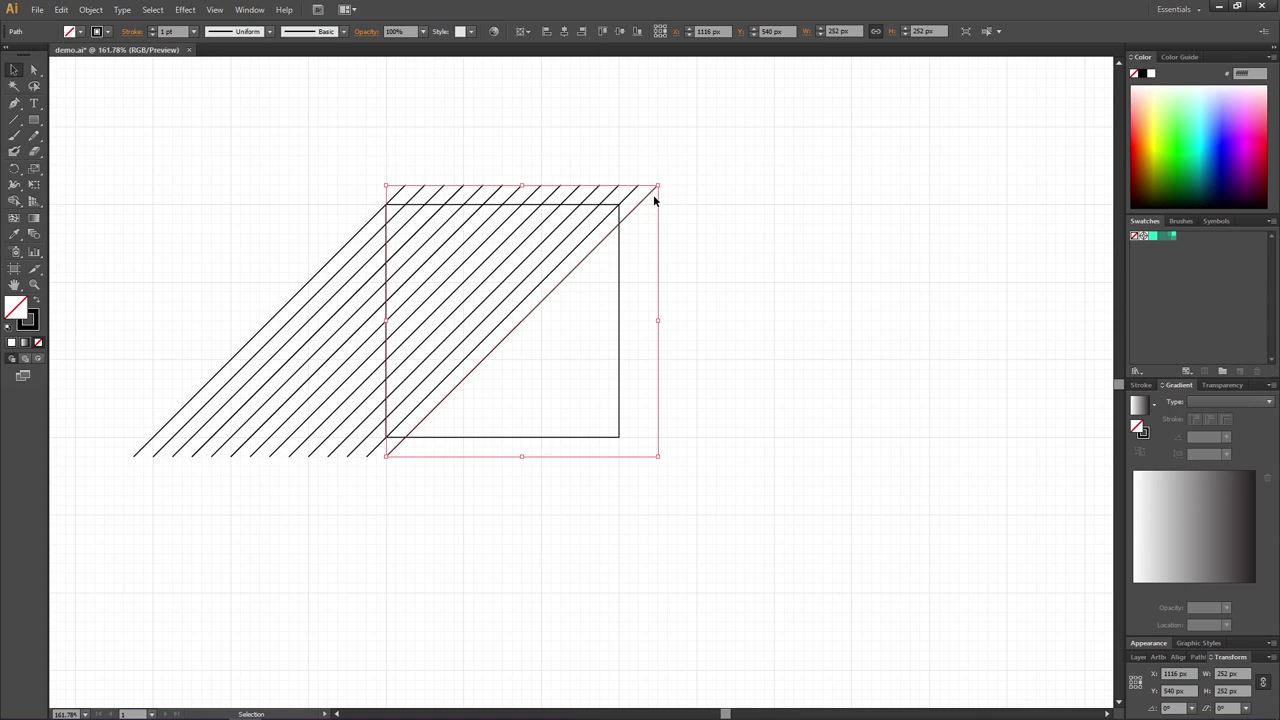
key("ctrl+d")
key("ctrl+d")
key("ctrl+d")
key("ctrl+d")
key("ctrl+d")
key("ctrl+d")
key("ctrl+d")
key("ctrl+d")
key("ctrl+d")
key("ctrl+d")
key("ctrl+d")
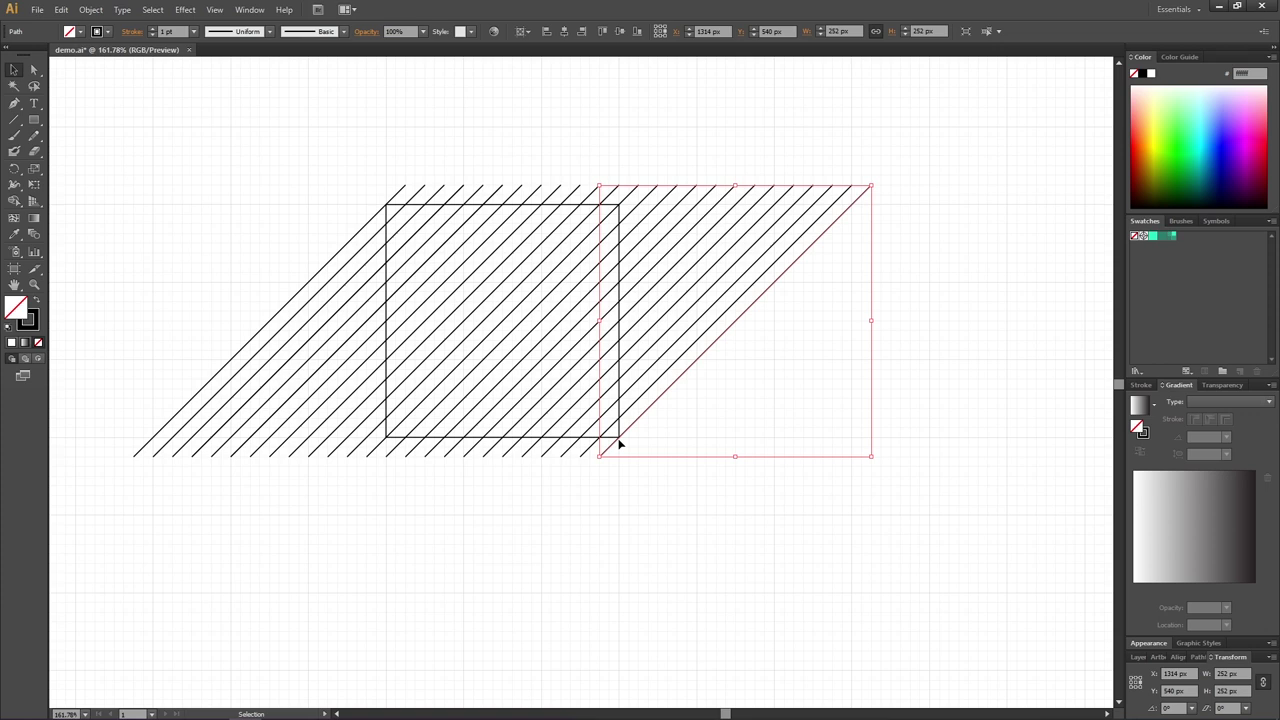
- Give all the diagonal hatch lines a 3 pt stroke weight
mouse_move(351, 129)
left_mouse_down()
mouse_move(726, 163)
mouse_move(914, 200)
left_mouse_up()
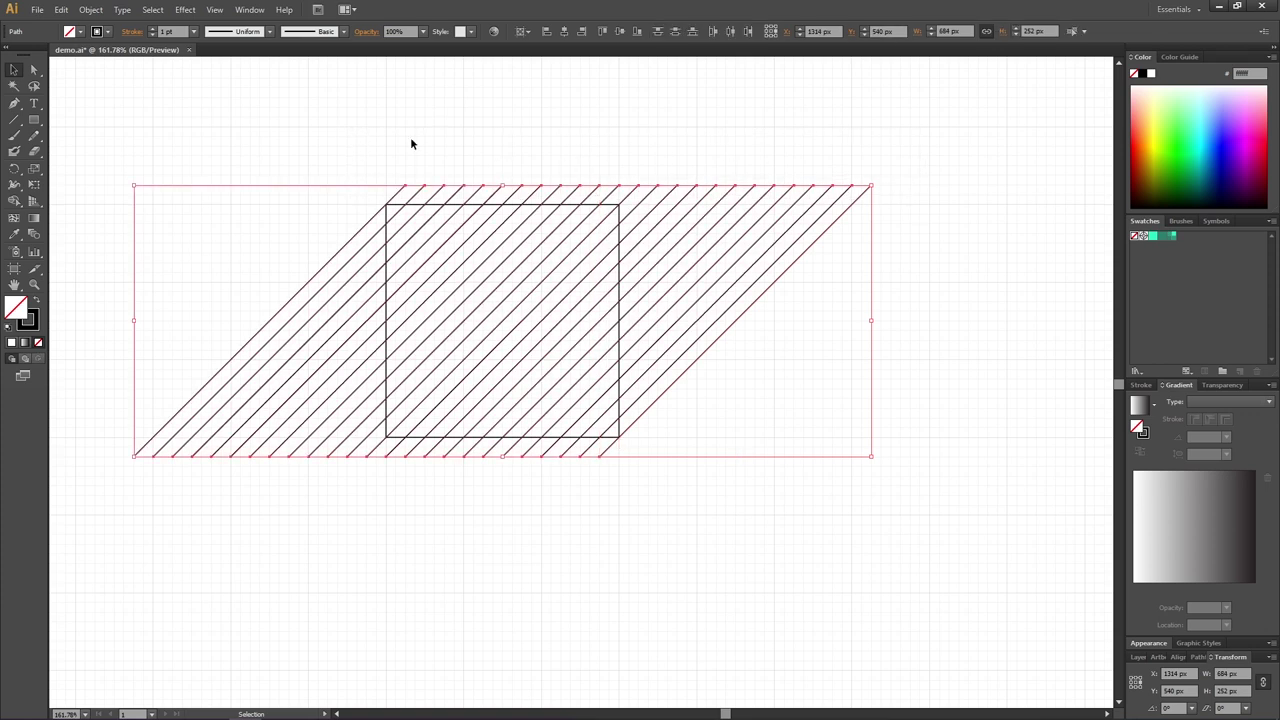
left_click(152, 28)
left_click(152, 28)
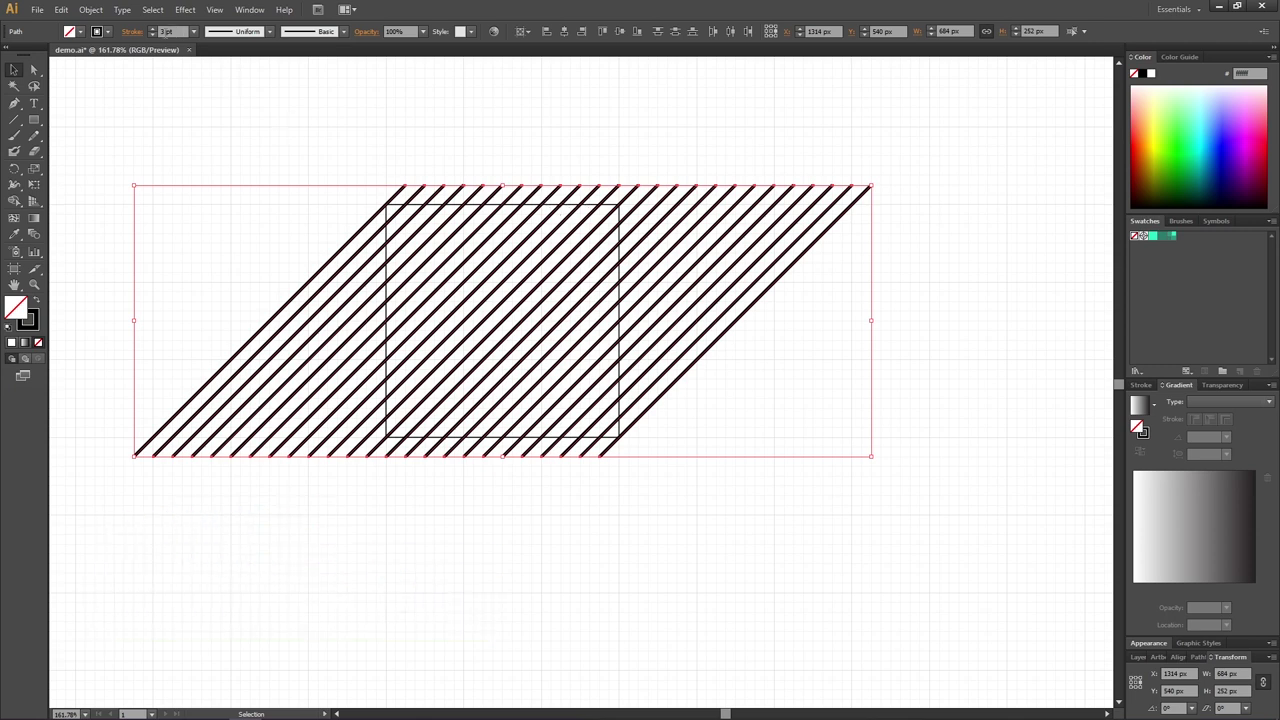
- Expand the 3 pt hatch strokes into filled outline shapes via Object > Expand
left_click(79, 10)
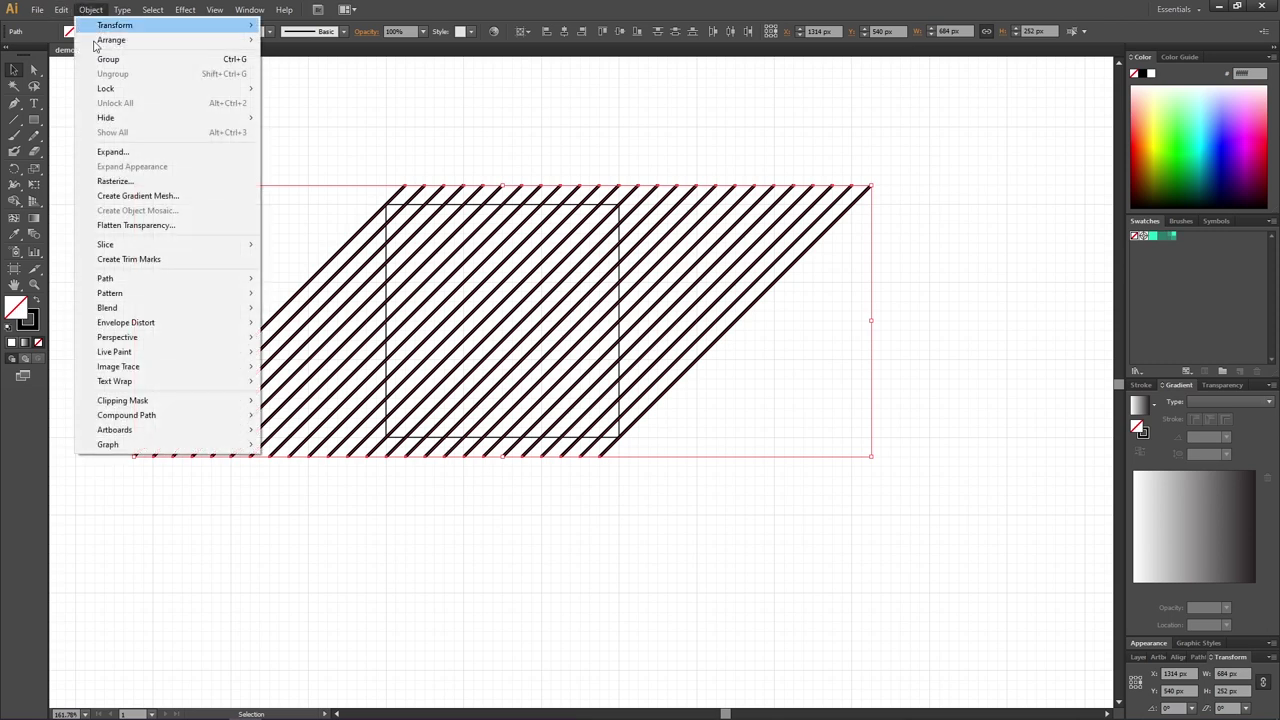
left_click(112, 155)
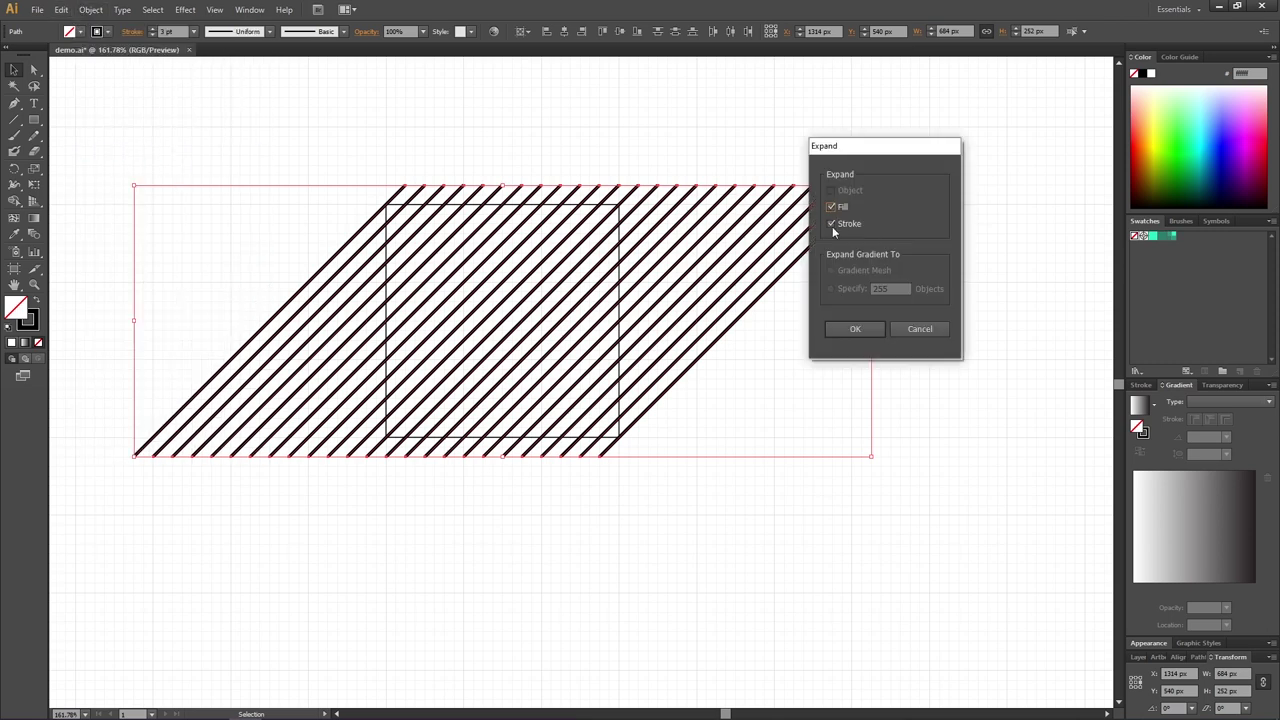
left_click(854, 328)
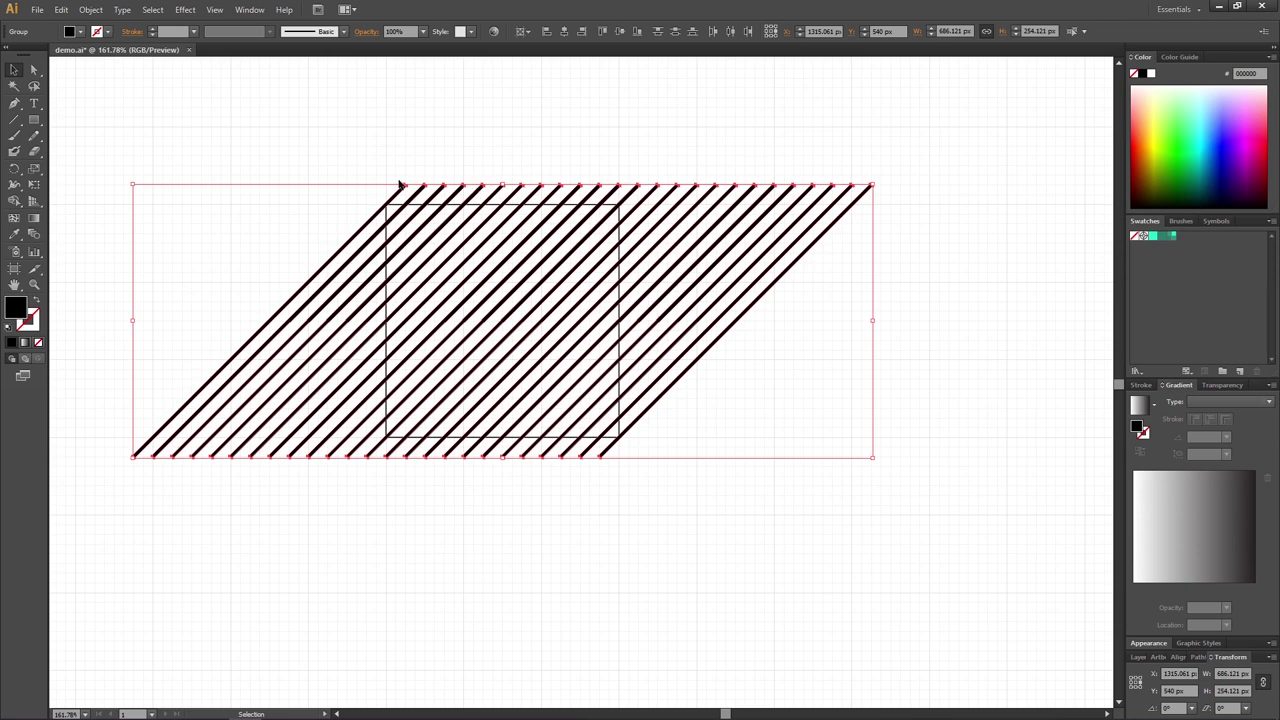
- Trim off the hatch line ends overhanging the square with the Shape Builder
left_click_drag(349, 150, 666, 464)
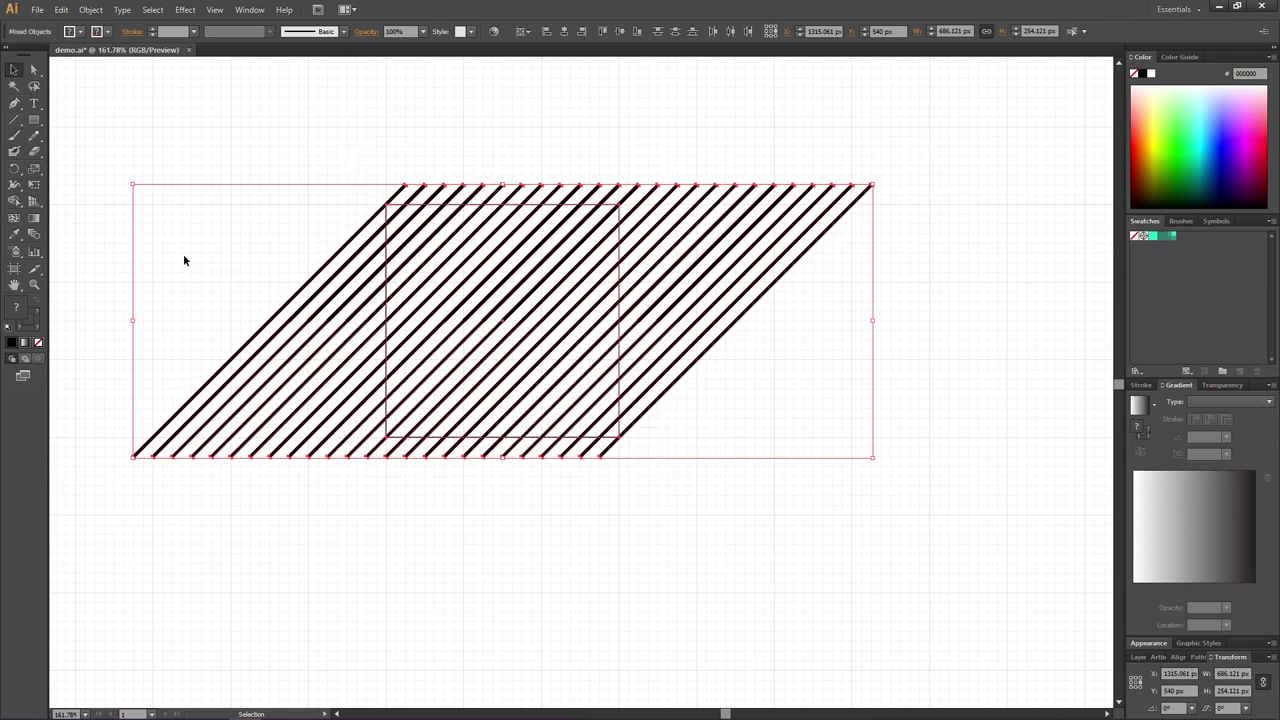
left_click(14, 200)
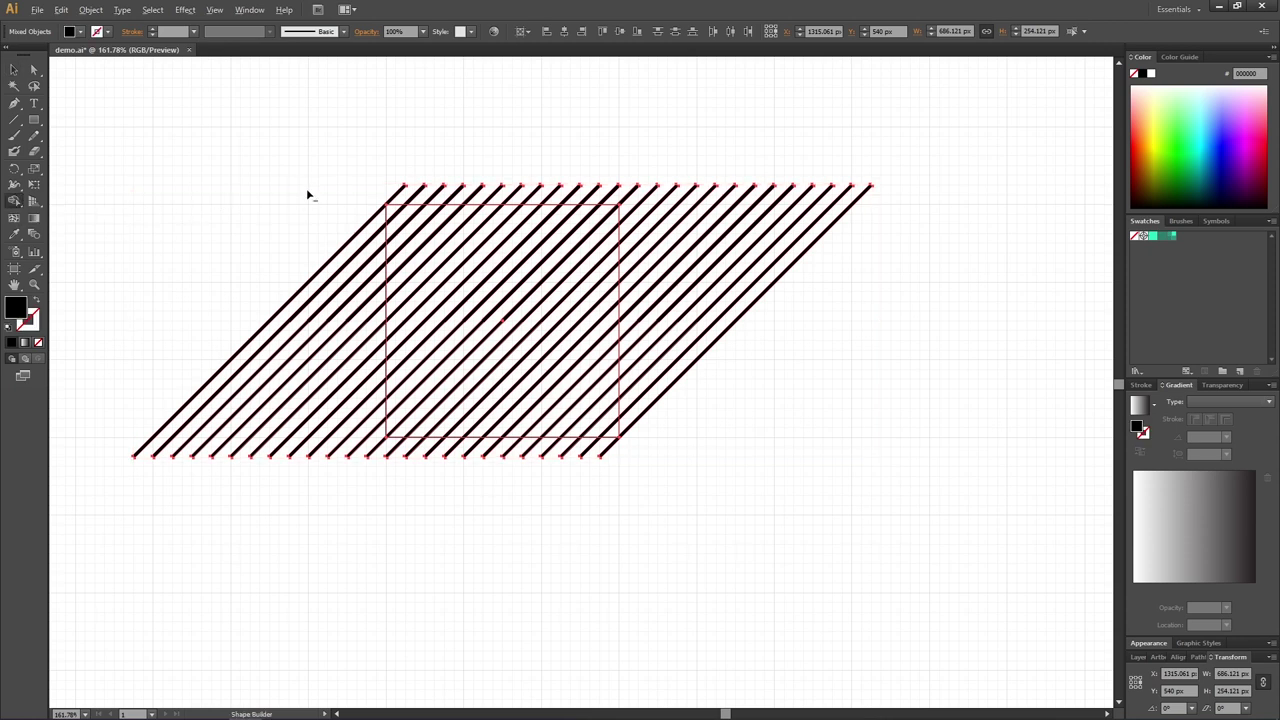
left_click_drag(322, 196, 894, 200)
left_click_drag(643, 457, 151, 457)
- Remove the square's outer border path, leaving only the stripes
left_click(14, 70)
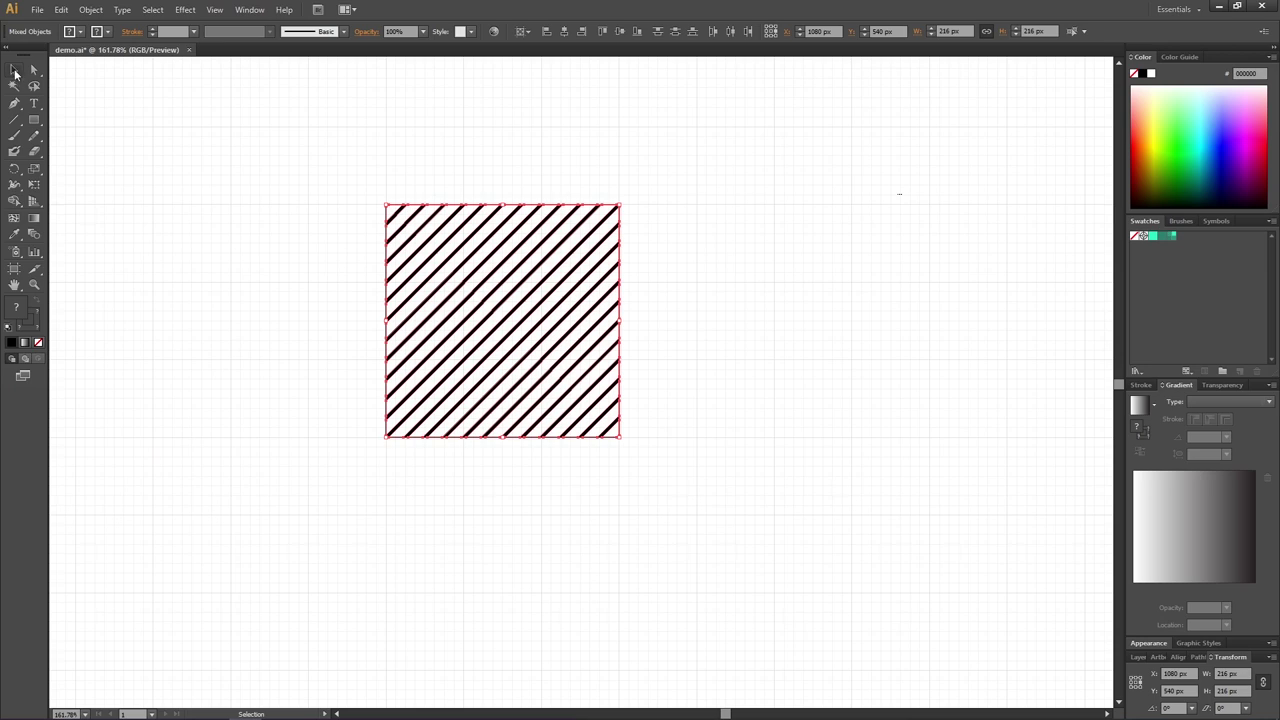
left_click(403, 199)
left_click(397, 208)
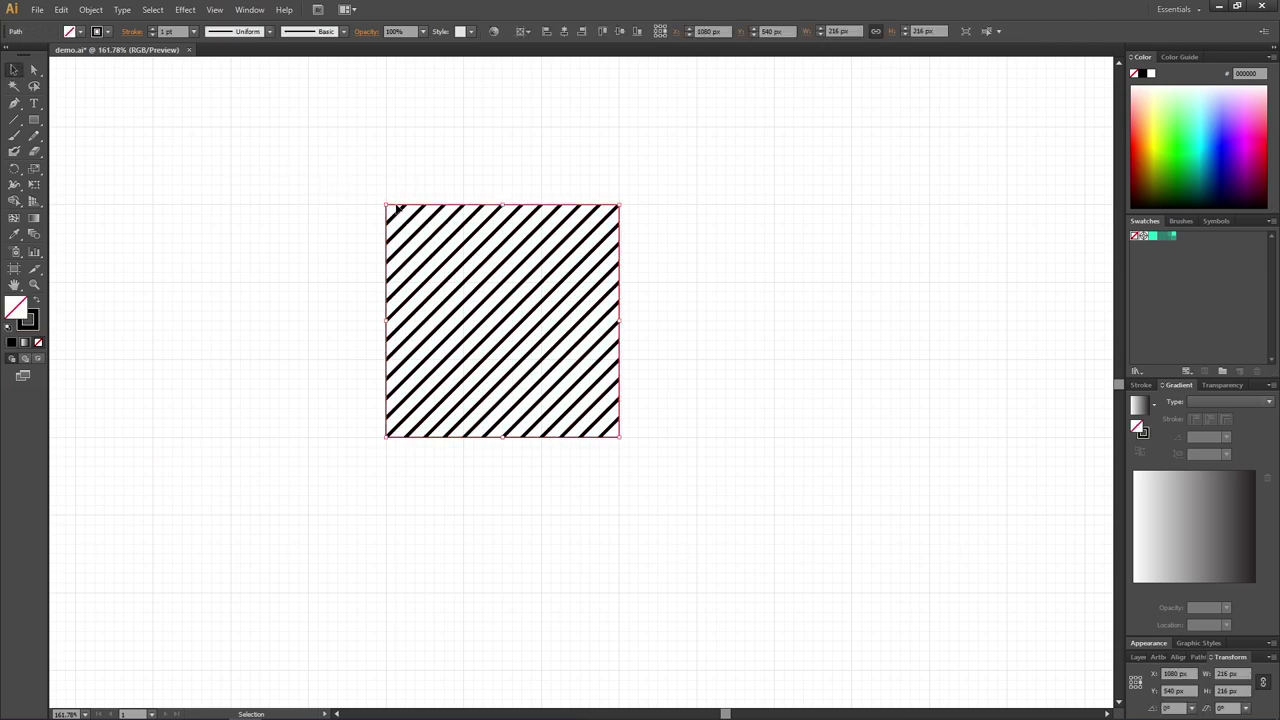
key("ctrl+shift+a")
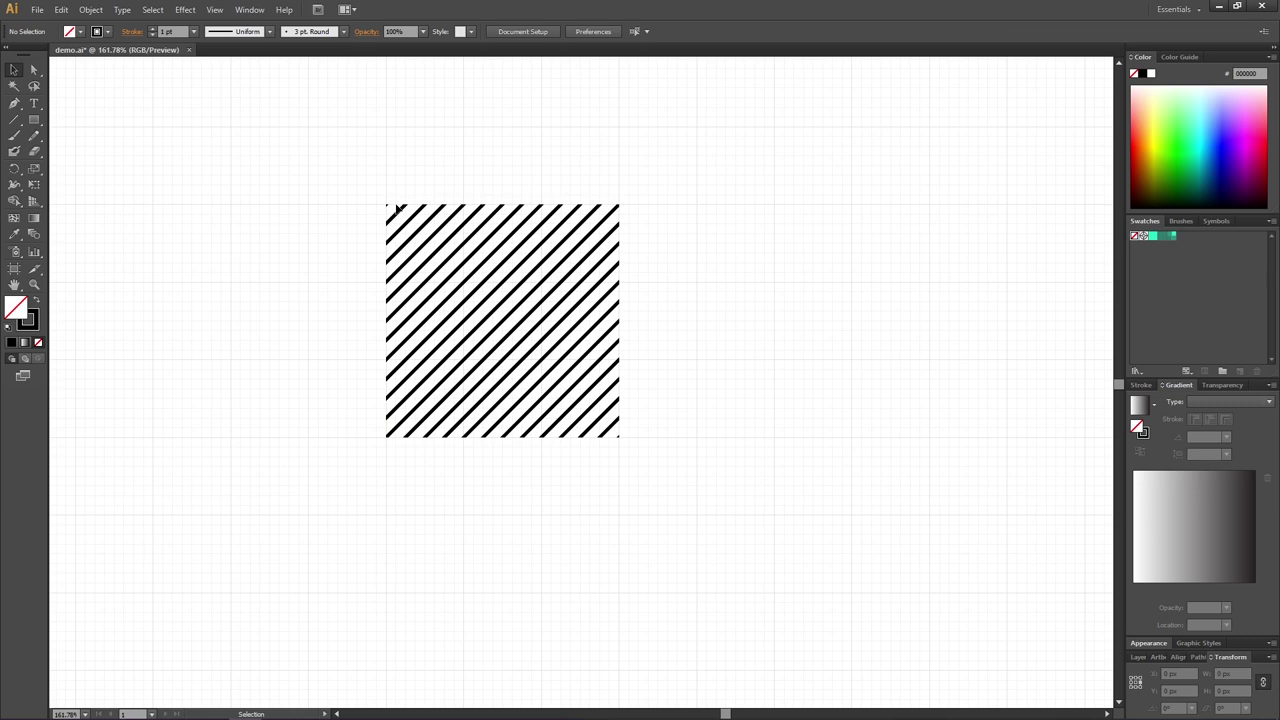
- Group the stripes and fill them dark teal (R 42, G 124, B 108)
left_click_drag(388, 197, 687, 470)
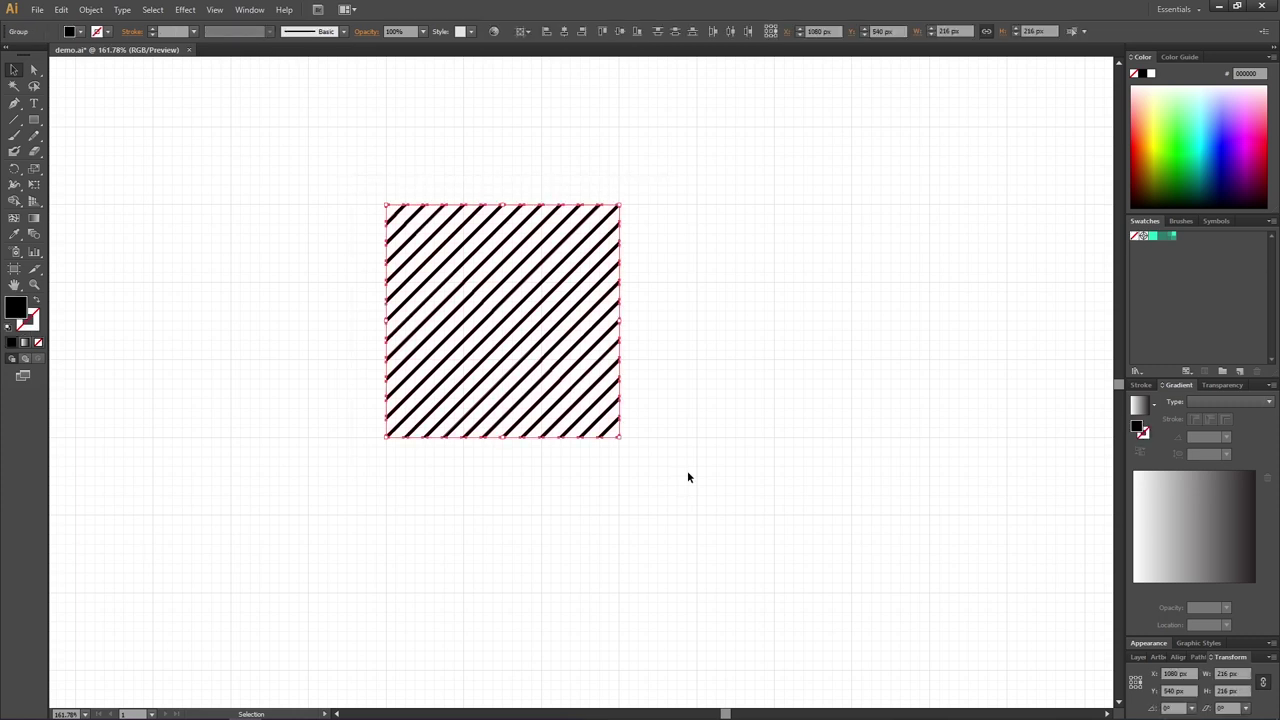
right_click(587, 353)
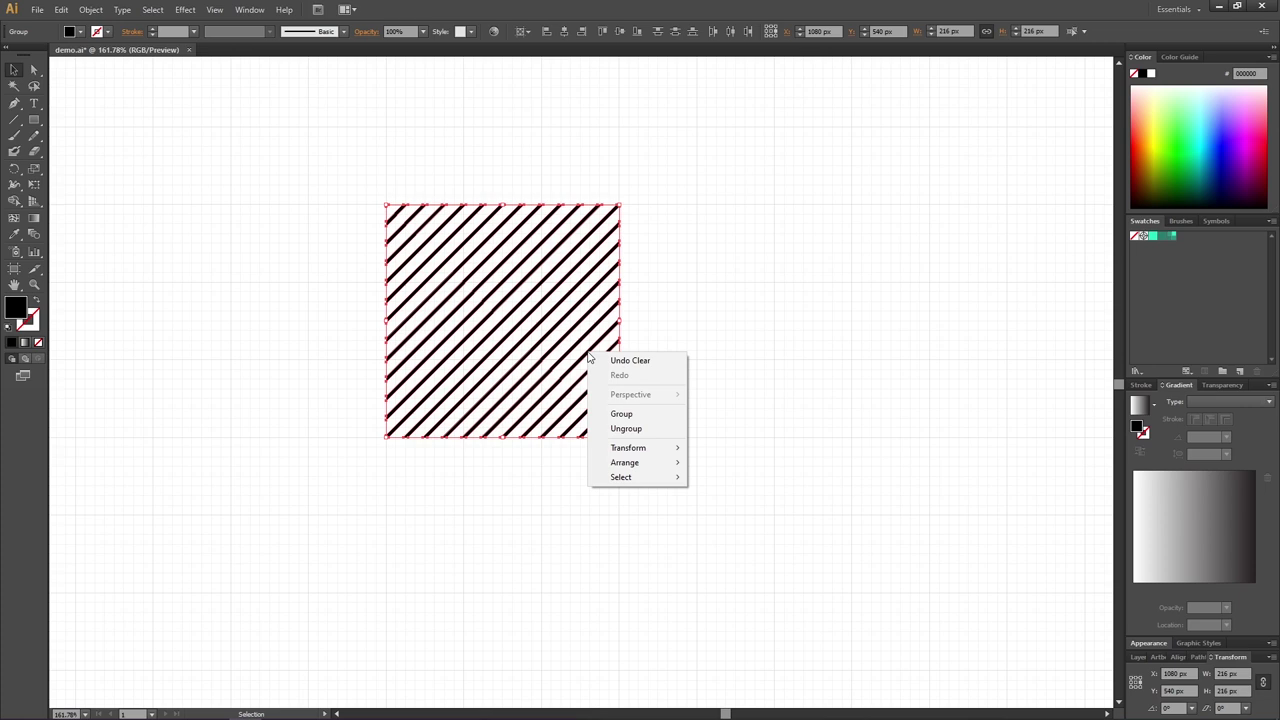
left_click(623, 415)
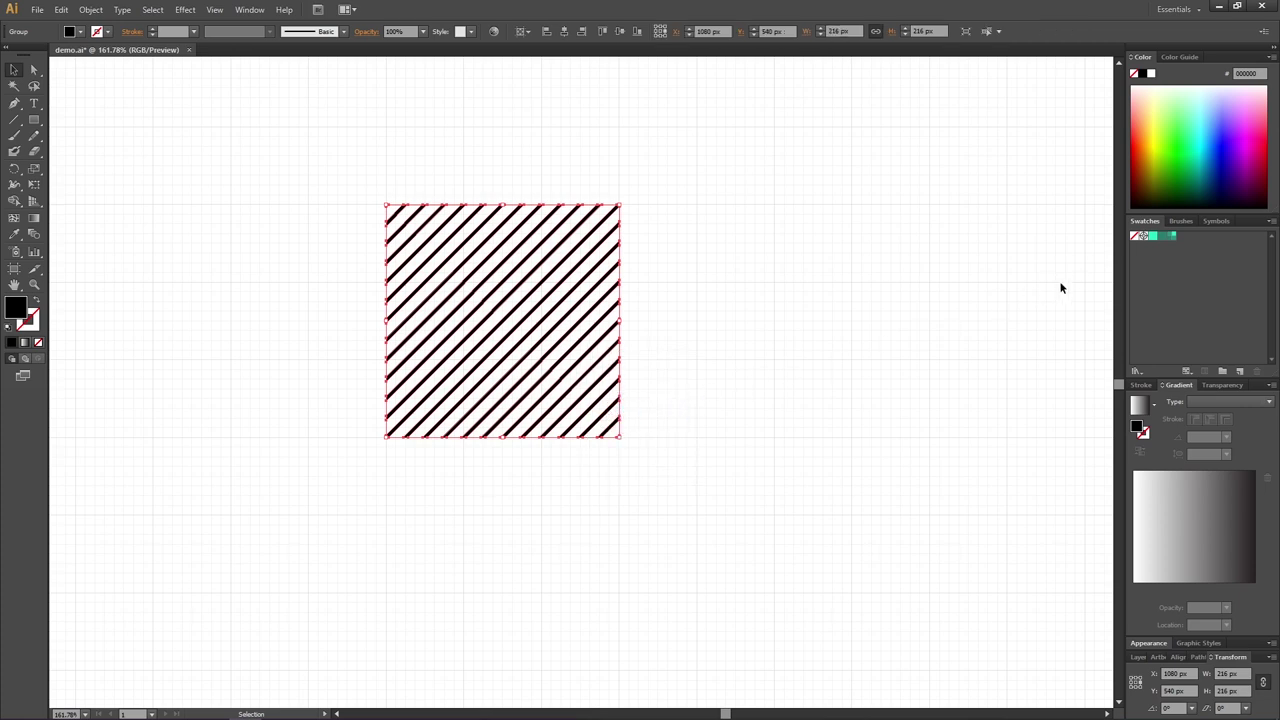
left_click(1161, 237)
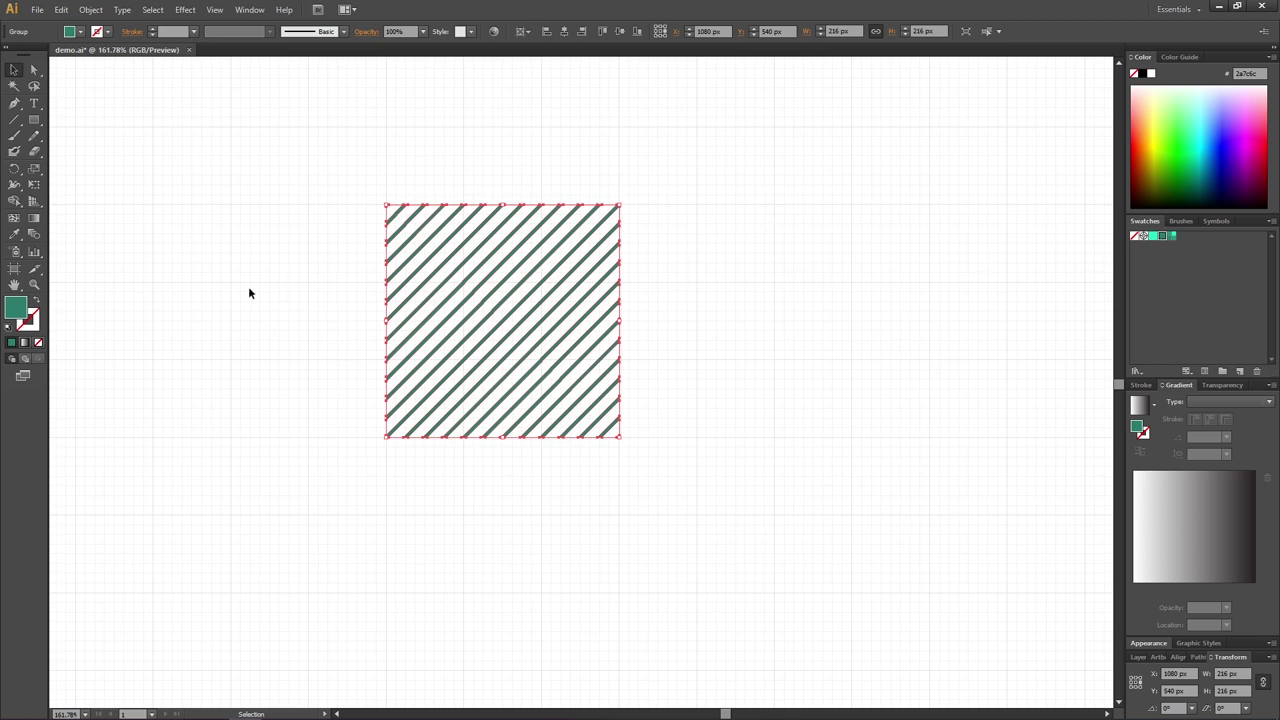
double_click(16, 310)
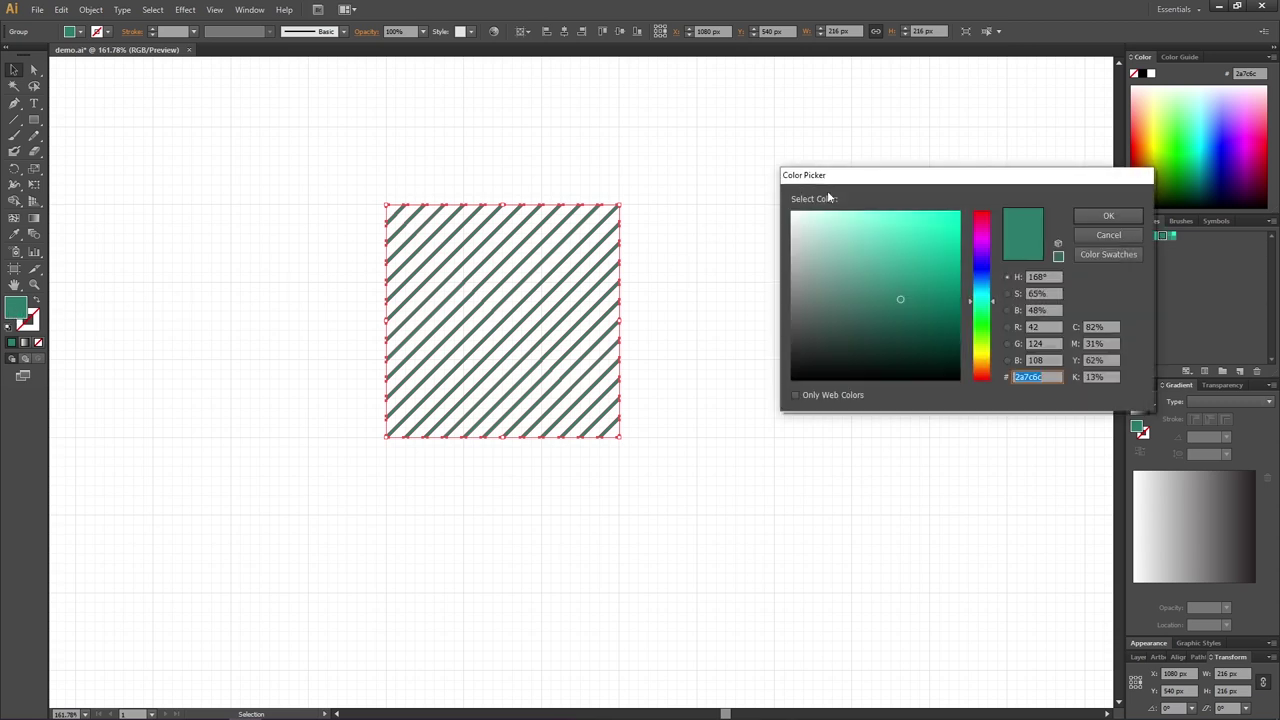
left_click_drag(997, 171, 924, 183)
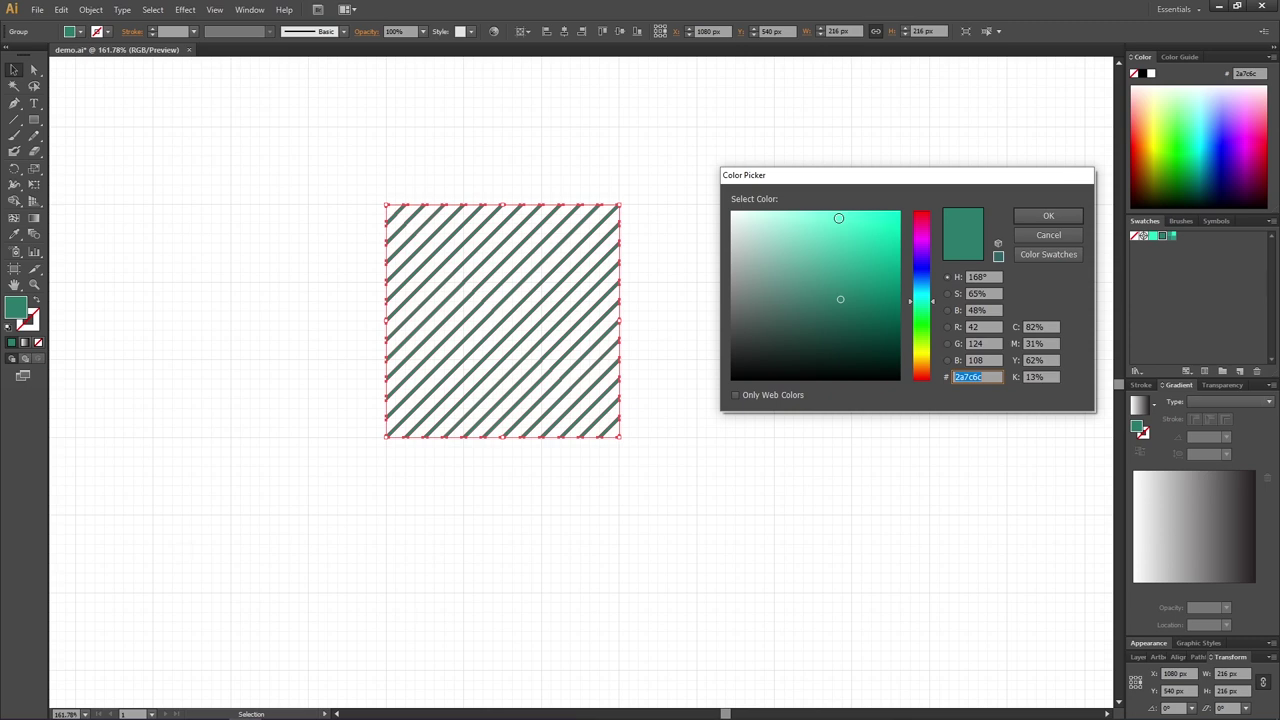
left_click(1046, 235)
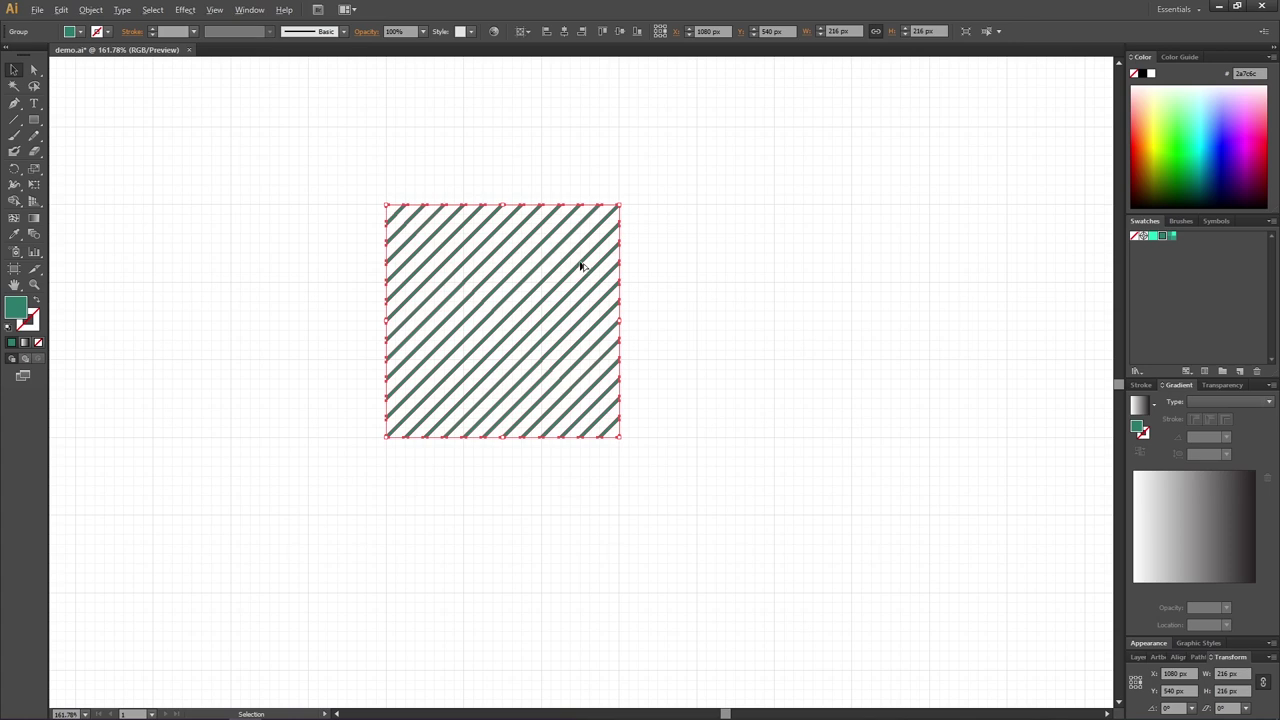
- Alt-drag a copy of the teal striped square diagonally down-right, touching corners
mouse_move(583, 266)
left_mouse_down()
mouse_move(751, 474)
mouse_move(813, 503)
left_mouse_up()
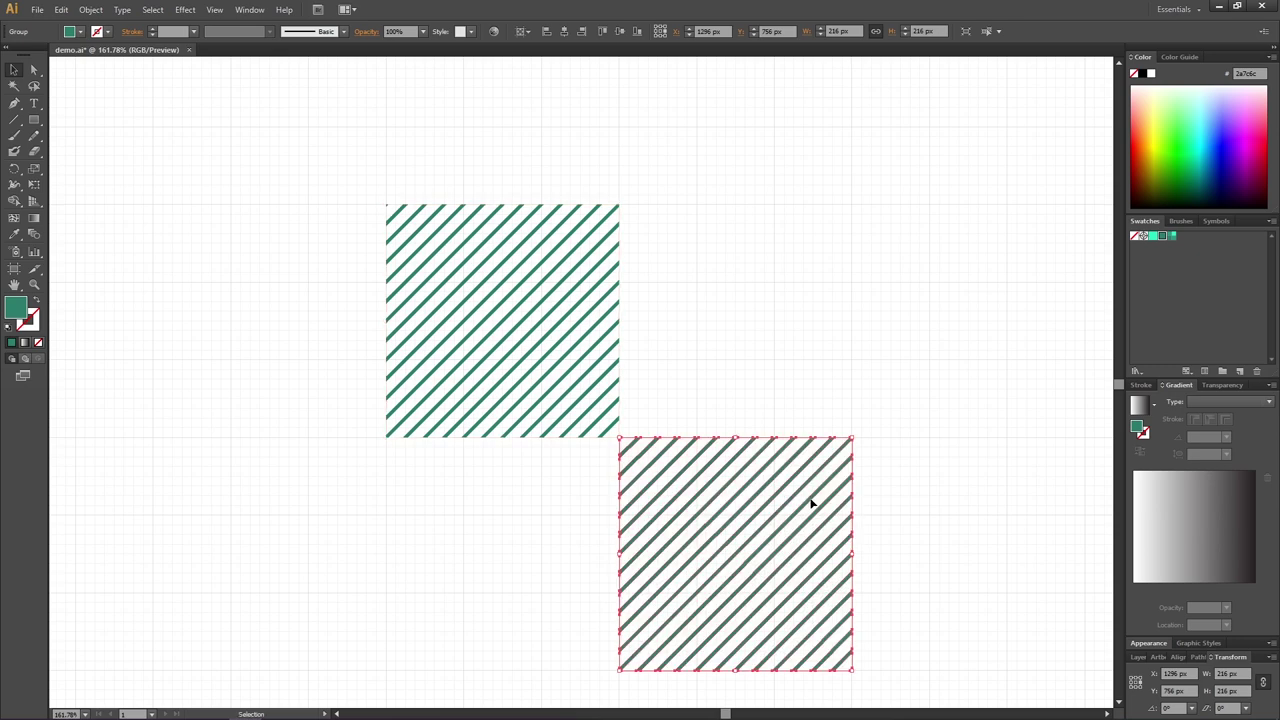
- Draw a 216 × 216 px mint-green square in the top-right gap and send it to the back
left_click(34, 119)
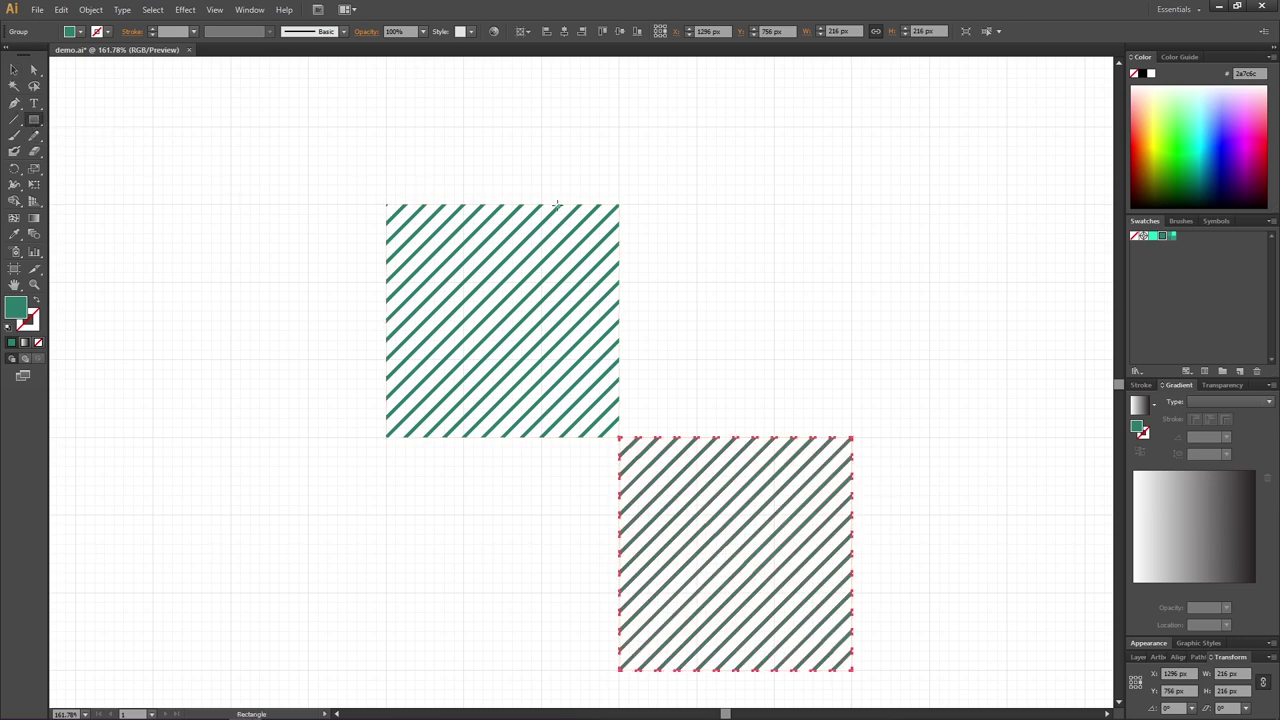
mouse_move(619, 203)
left_mouse_down()
mouse_move(777, 314)
mouse_move(857, 420)
mouse_move(852, 437)
left_mouse_up()
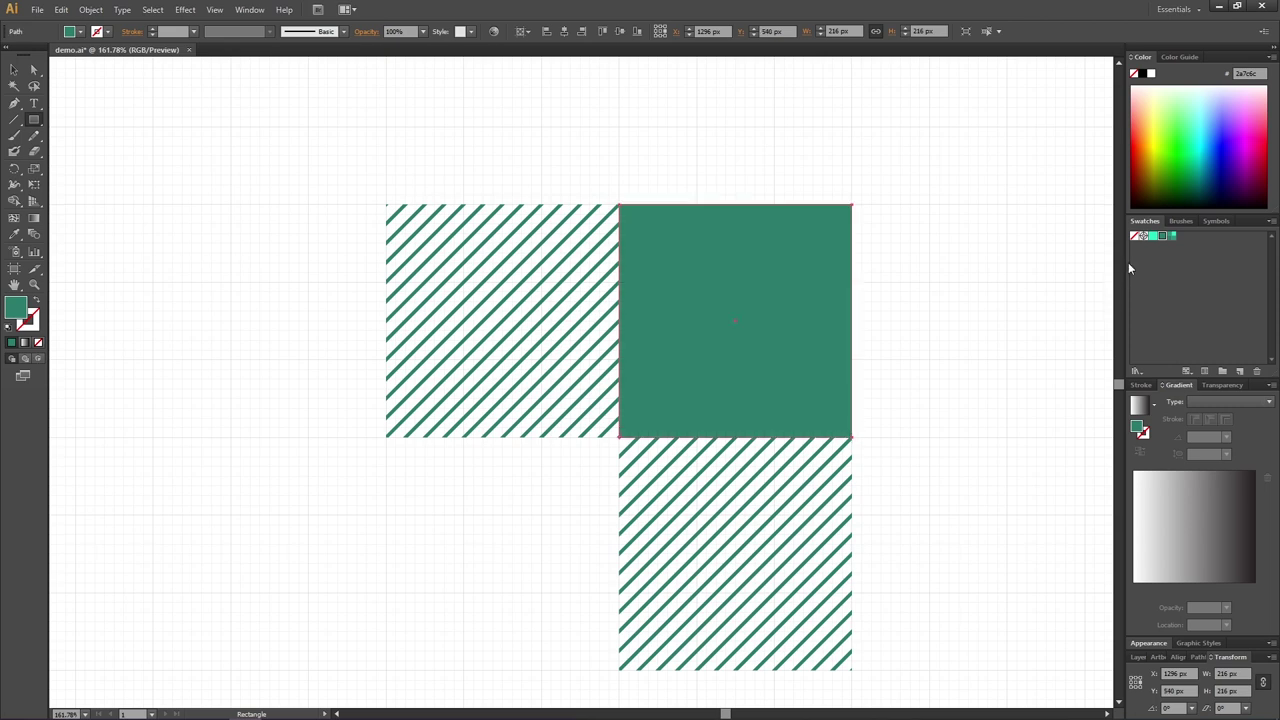
left_click(1151, 236)
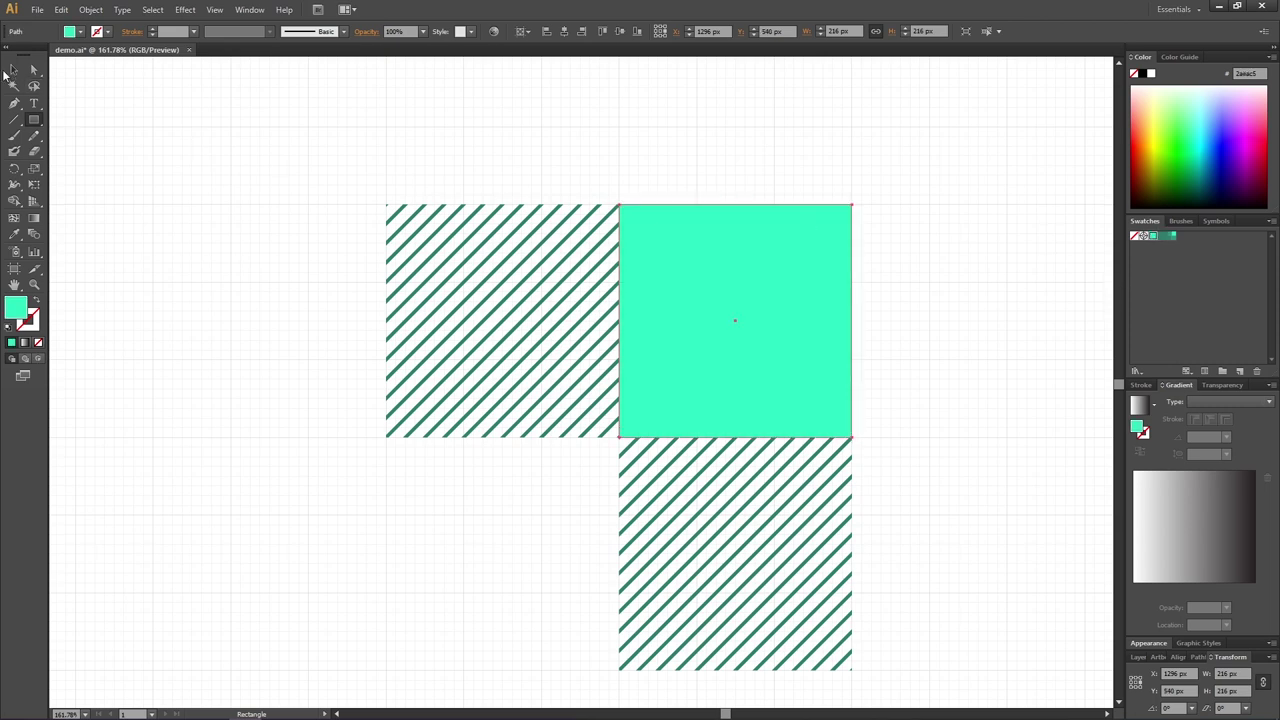
left_click(15, 73)
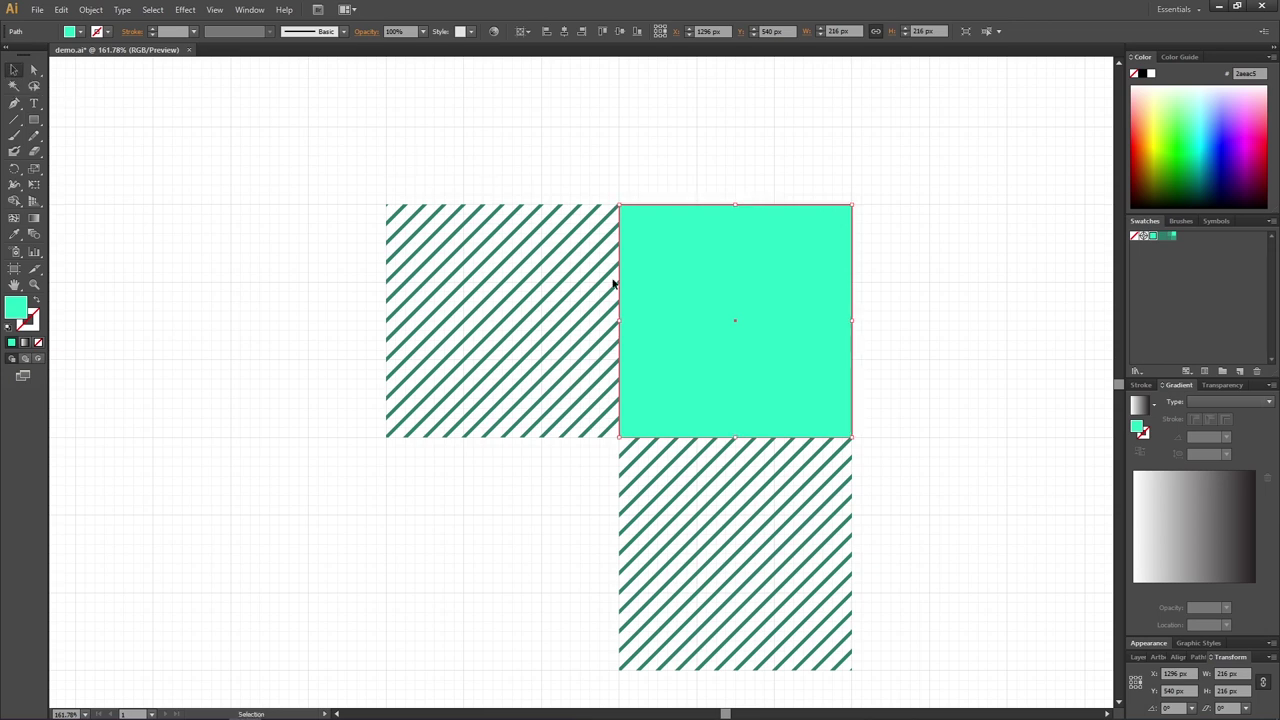
right_click(737, 273)
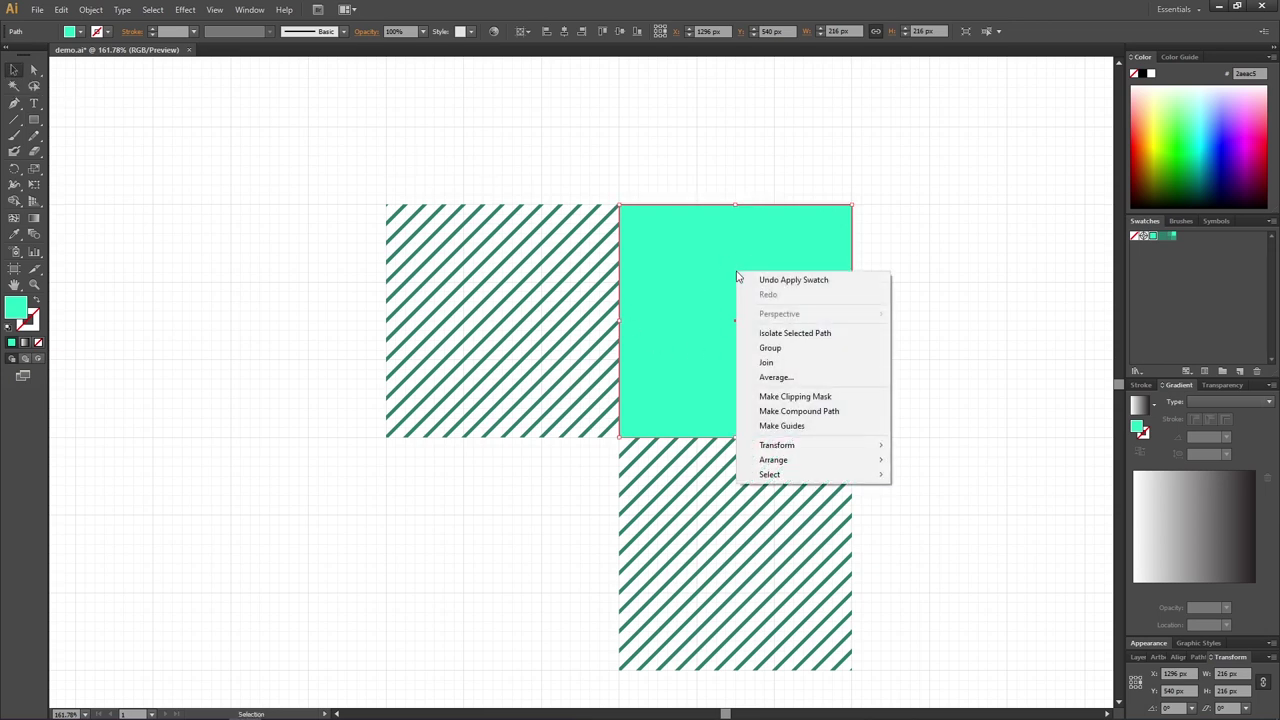
mouse_move(788, 462)
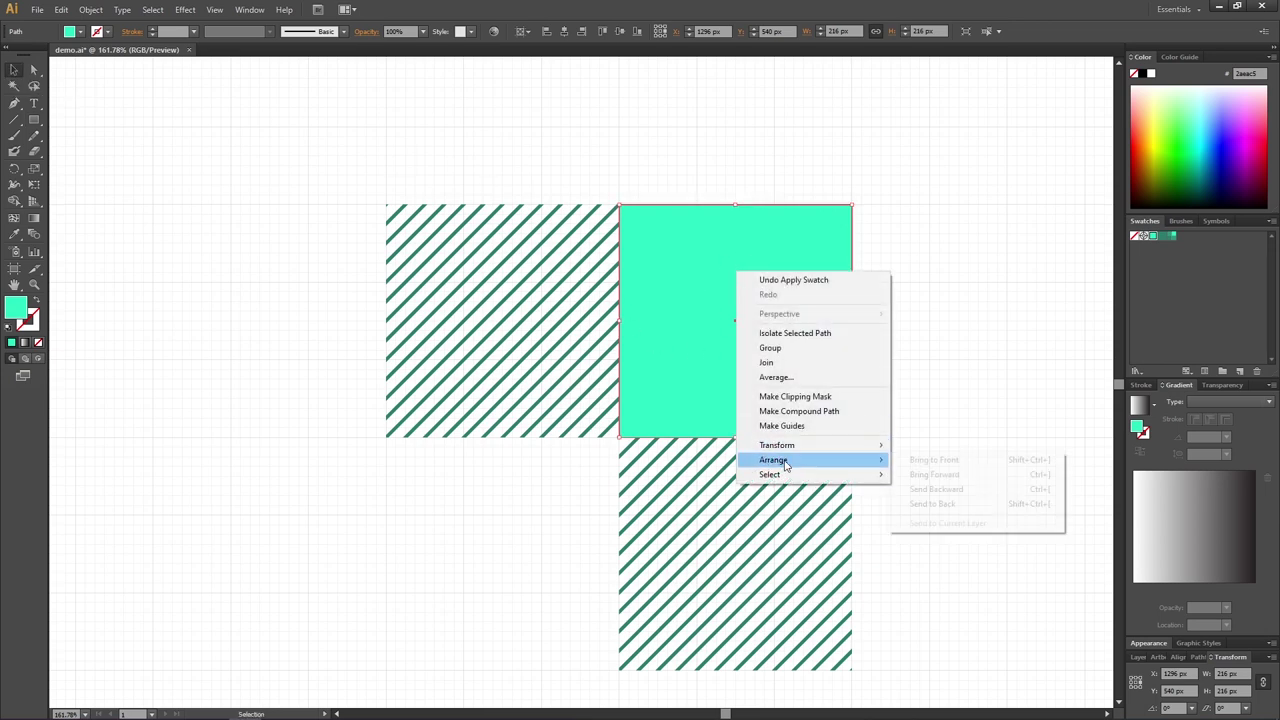
left_click(940, 505)
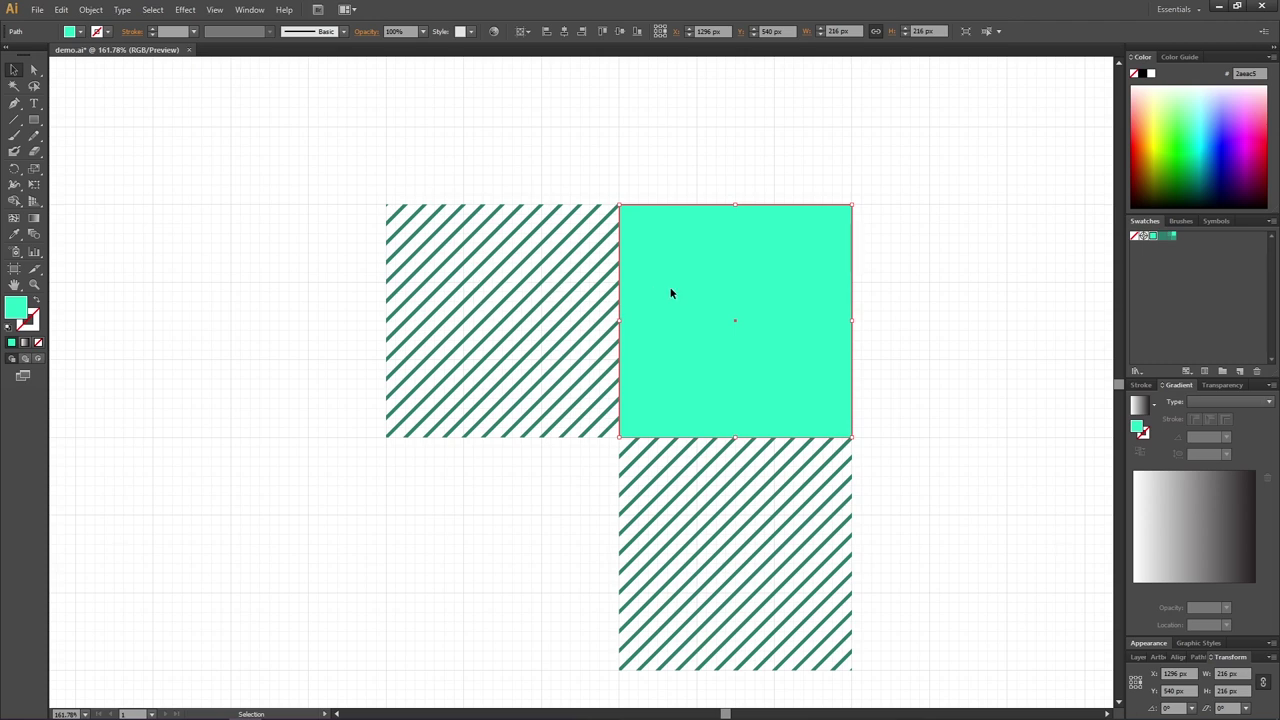
- Copy the mint square behind the top-left striped square and into the empty lower-left slot
mouse_move(671, 293)
left_mouse_down()
mouse_move(435, 289)
mouse_move(617, 402)
mouse_move(690, 502)
left_mouse_up()
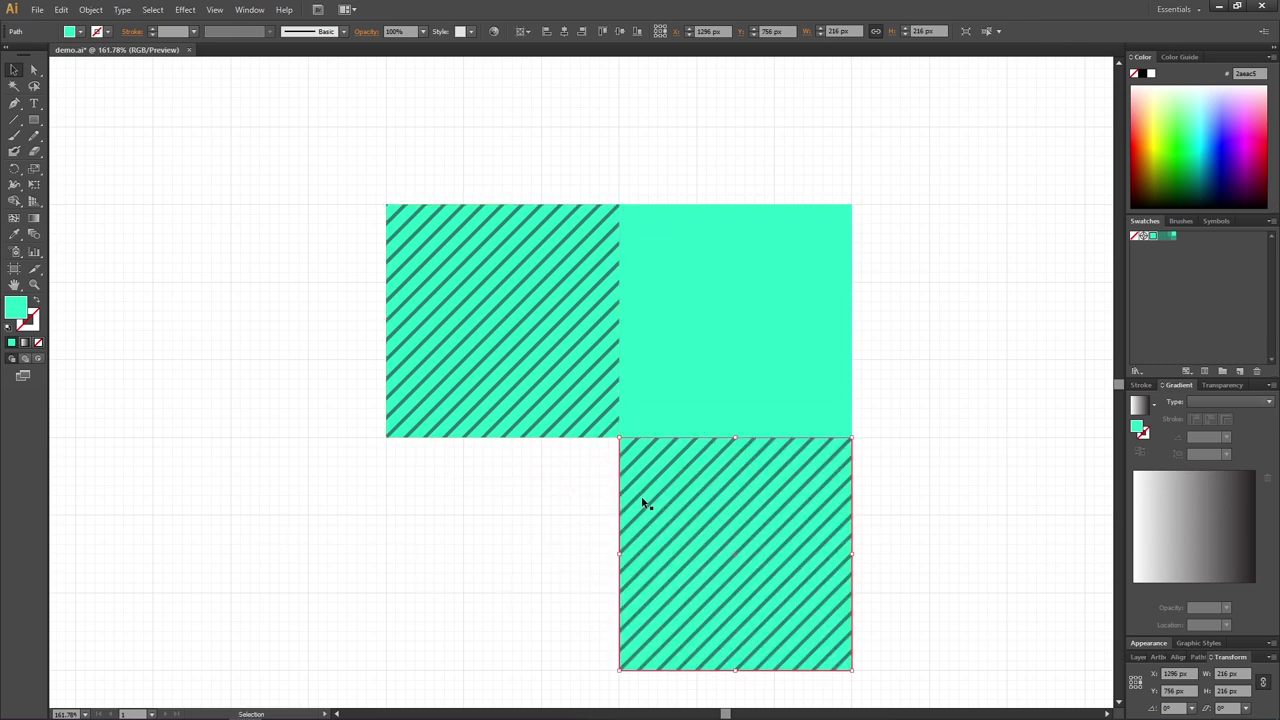
left_click_drag(651, 494, 408, 489)
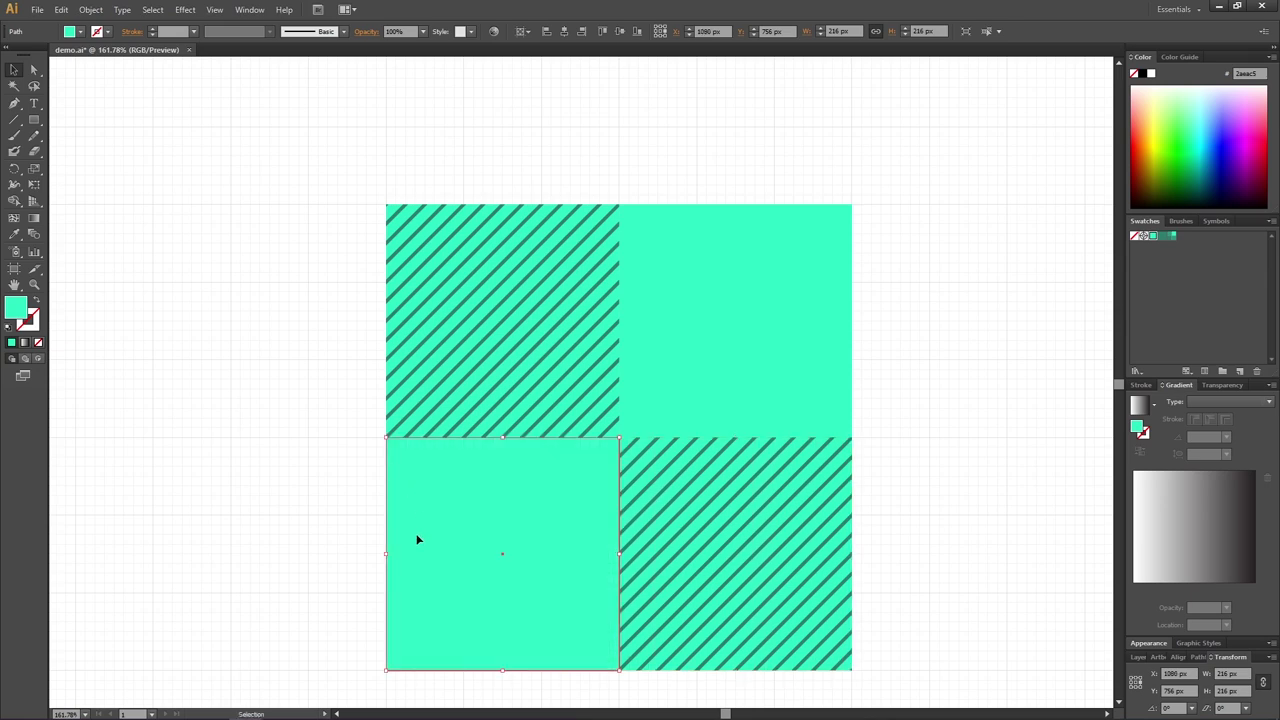
- Colour the lower-left square dark teal, group all four squares, and save them as New Pattern Swatch 6
left_click(1163, 236)
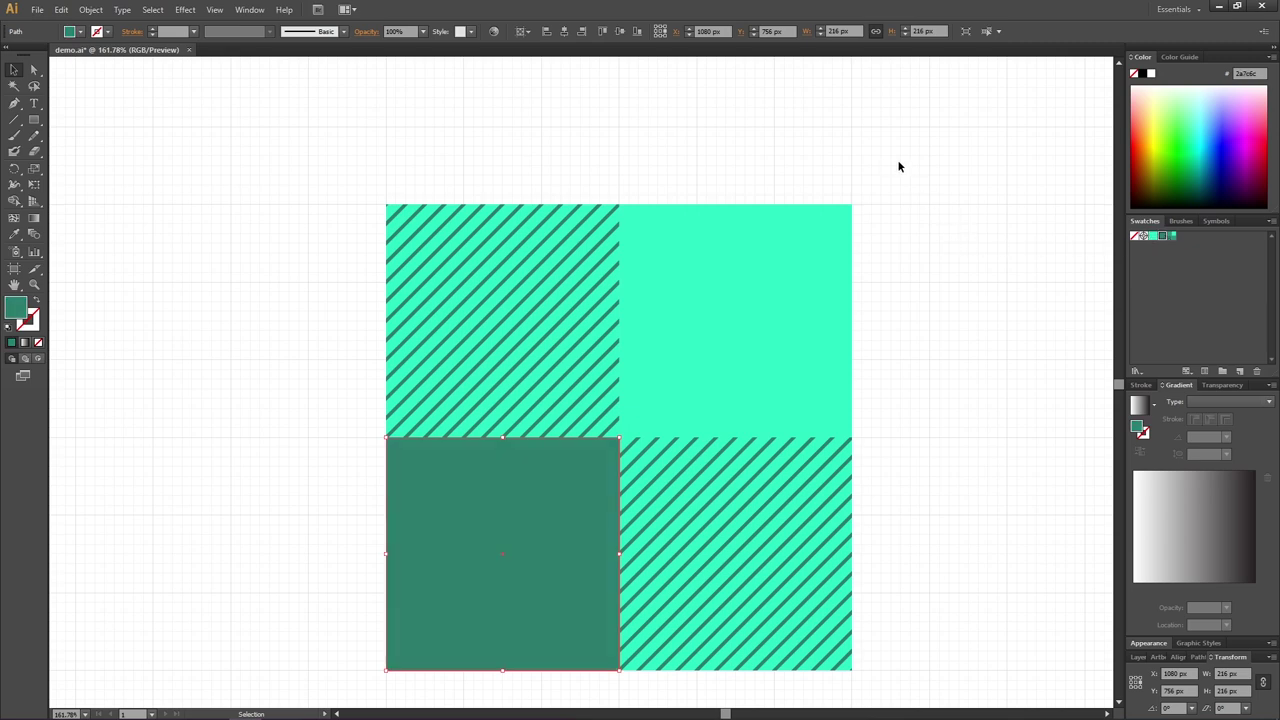
left_click_drag(898, 167, 306, 684)
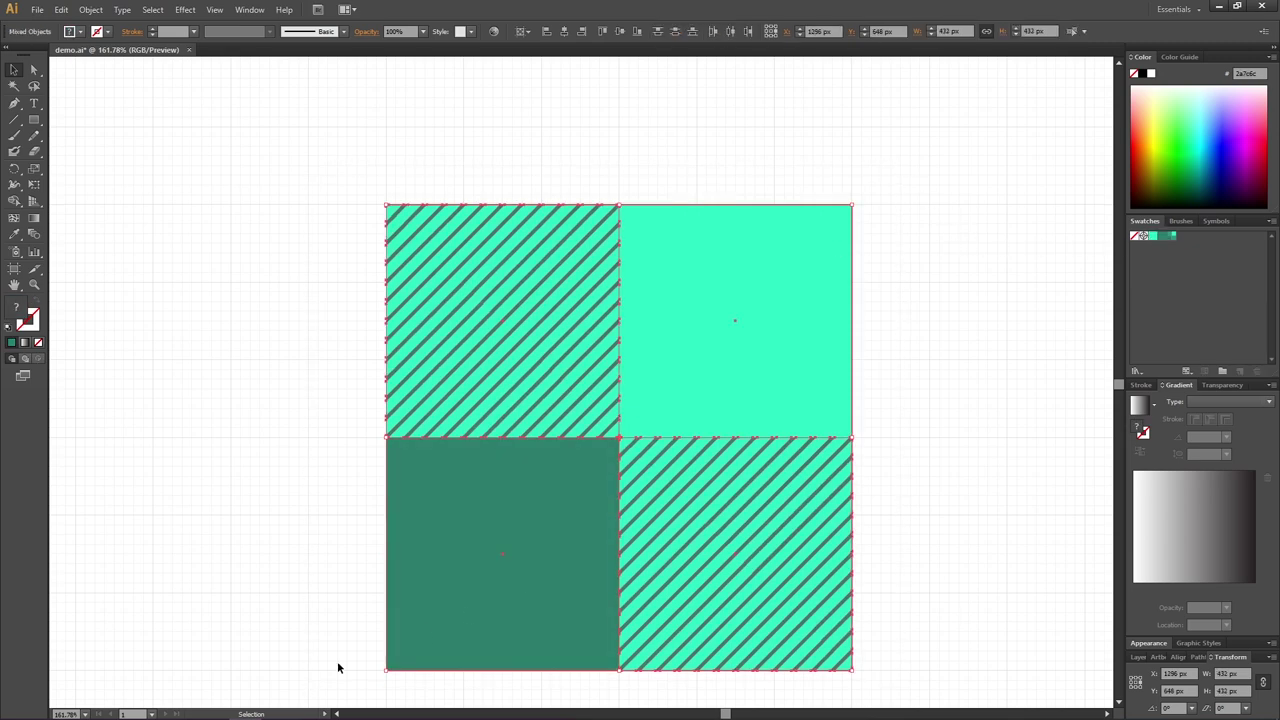
right_click(537, 481)
left_click(572, 540)
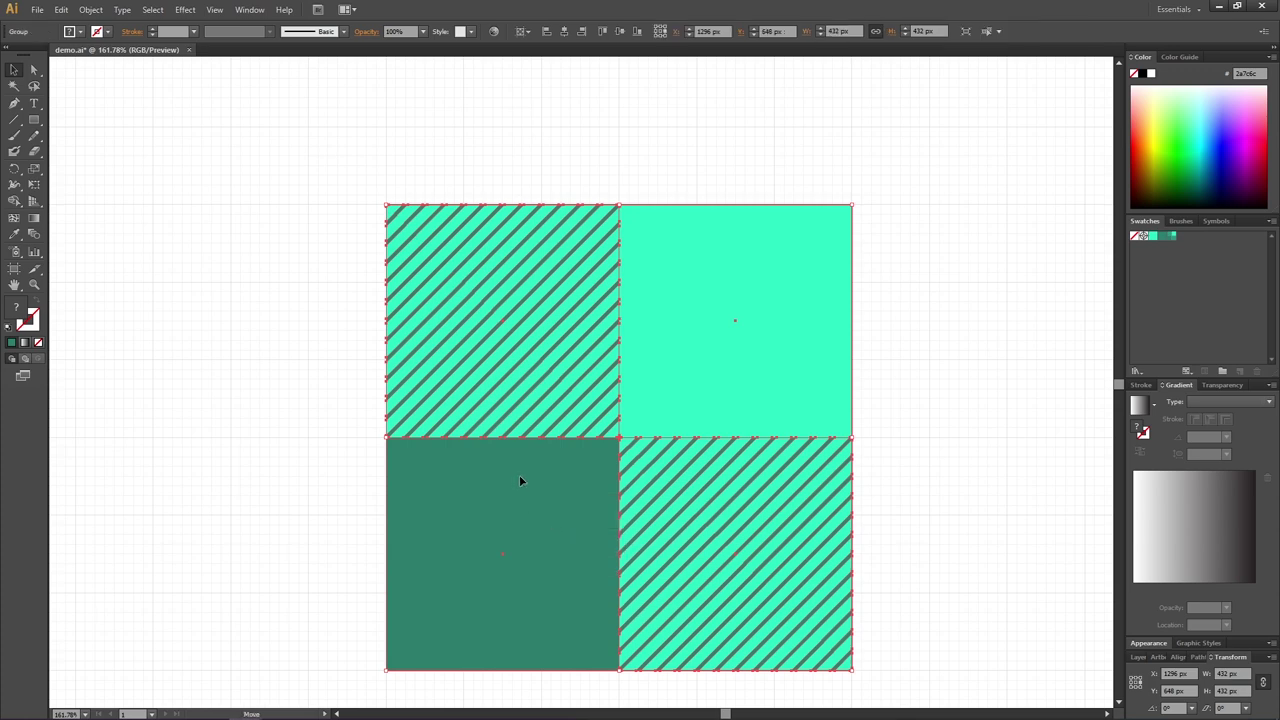
left_click_drag(517, 482, 1235, 266)
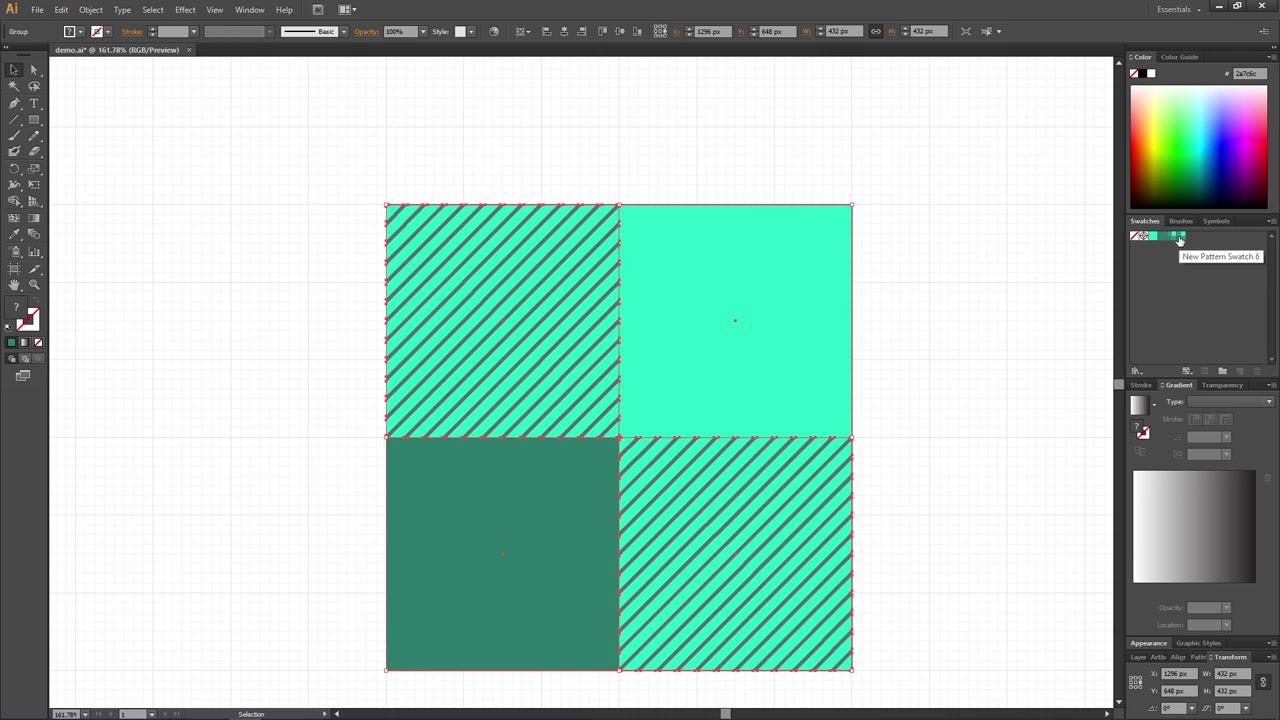
- Move the pattern tile off the artboard and draw a 1920 × 1080 px rectangle covering the artboard
left_click(34, 285)
key("ctrl+minus")
key("ctrl+minus")
key("ctrl+minus")
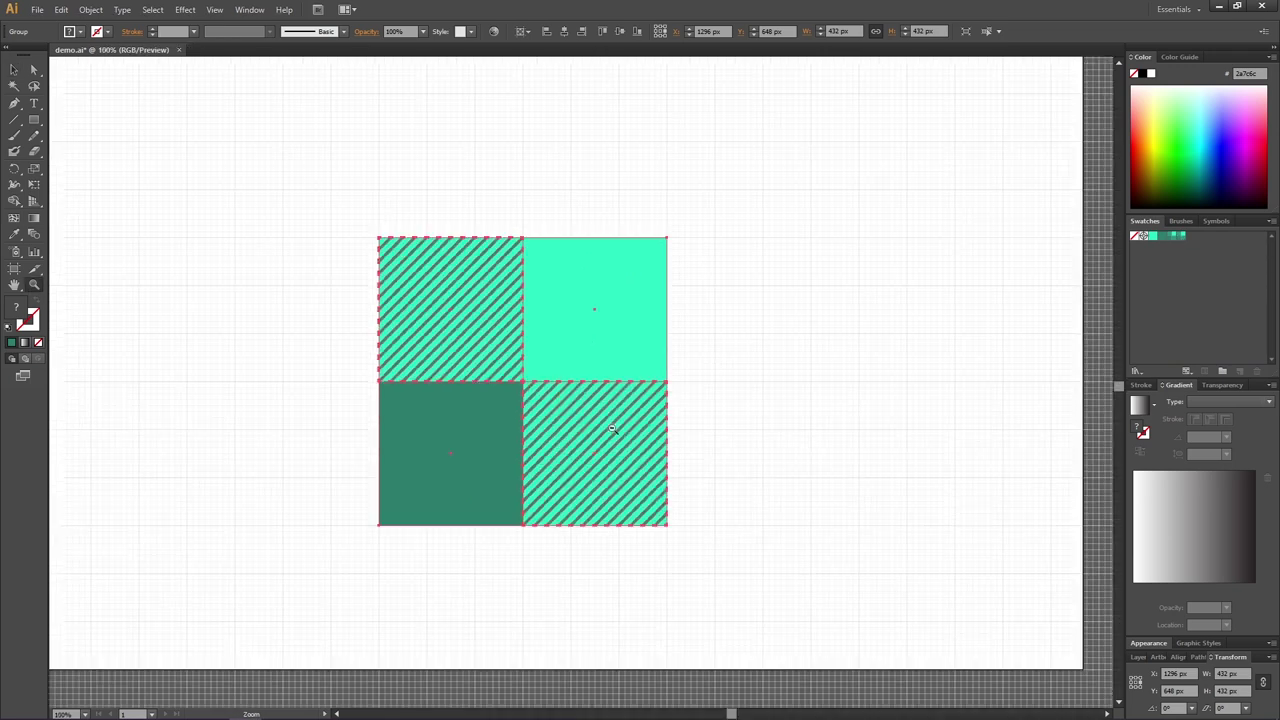
key("v")
left_click_drag(575, 368, 950, 336)
key("m")
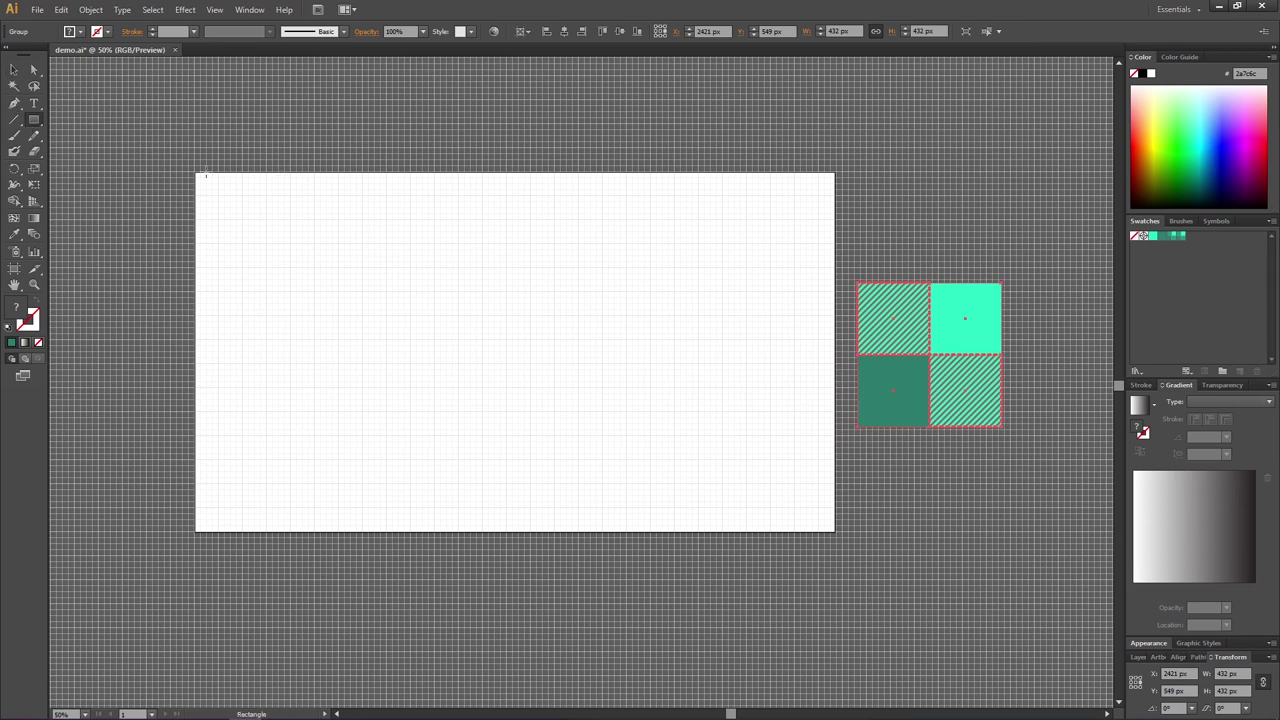
left_click_drag(196, 173, 834, 530)
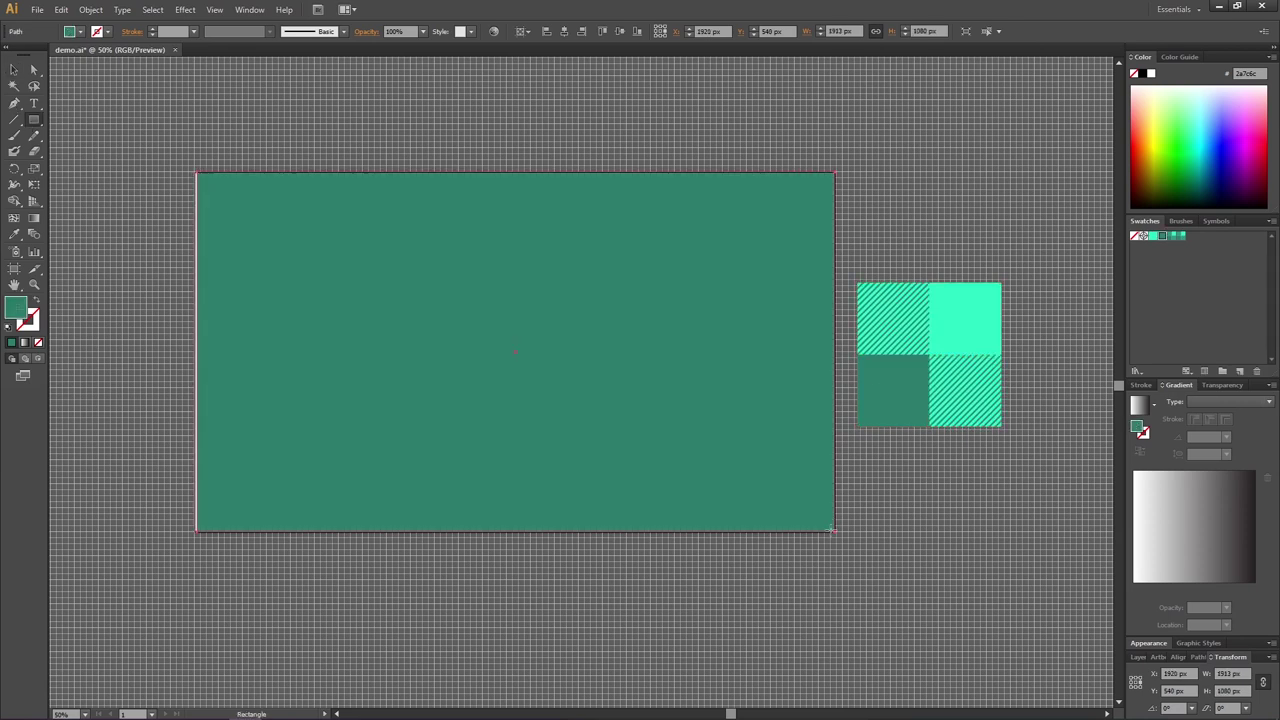